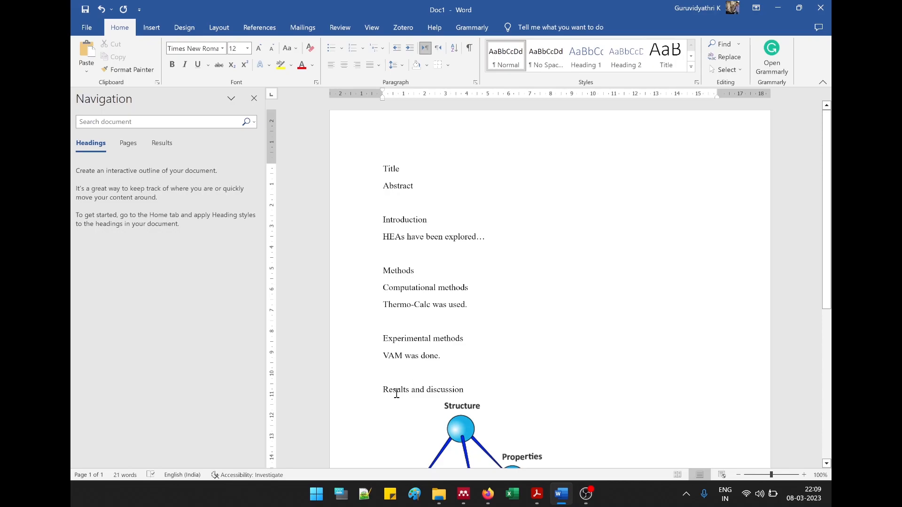
# Step: Make the Title line at the start of the document bold
pyautogui.scroll(-3, 543, 405)
pyautogui.scroll(-2, 543, 405)
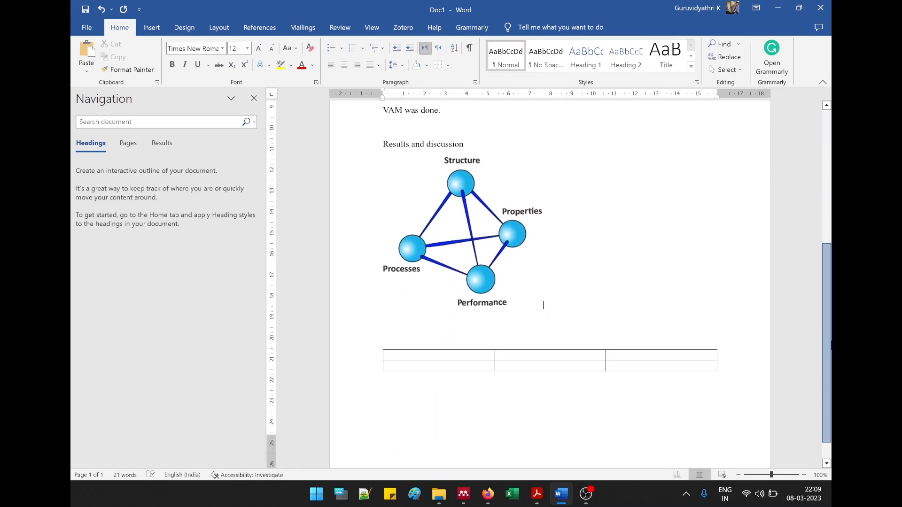
pyautogui.scroll(5, 617, 255)
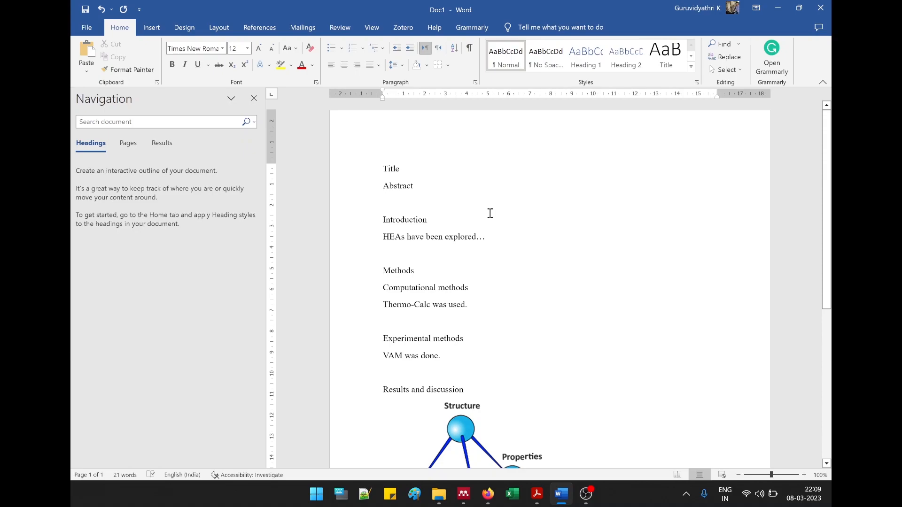
pyautogui.doubleClick(390, 169)
pyautogui.hotkey('ctrl', 'b')
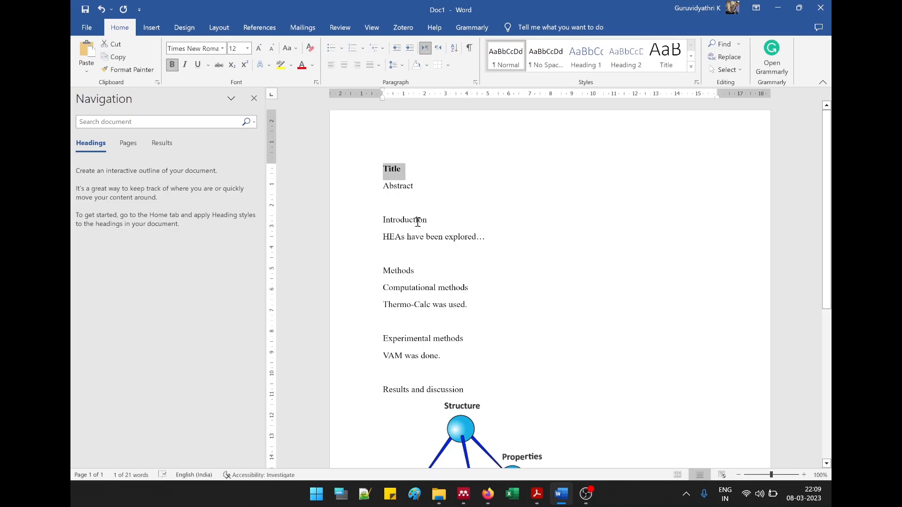
# Step: Update the Normal style to match the body paragraph under Introduction, and apply Justify alignment
pyautogui.click(395, 238)
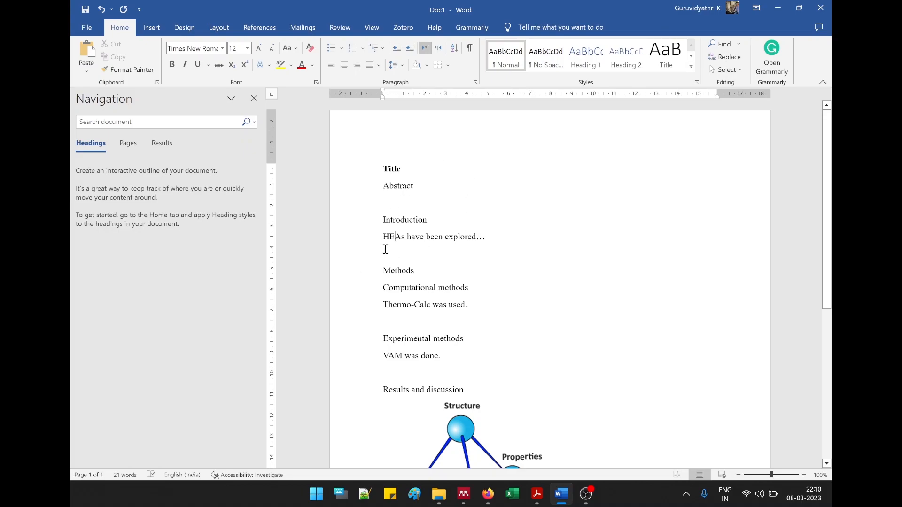
pyautogui.rightClick(506, 60)
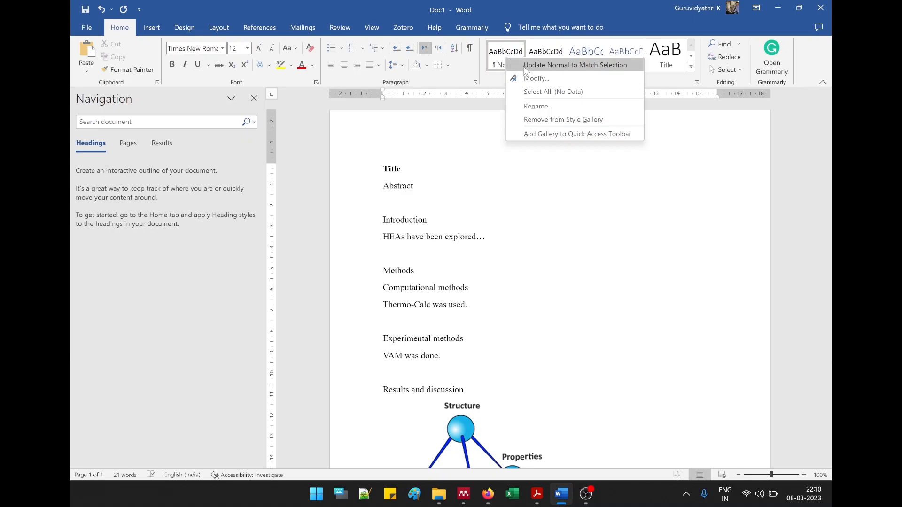
pyautogui.click(526, 66)
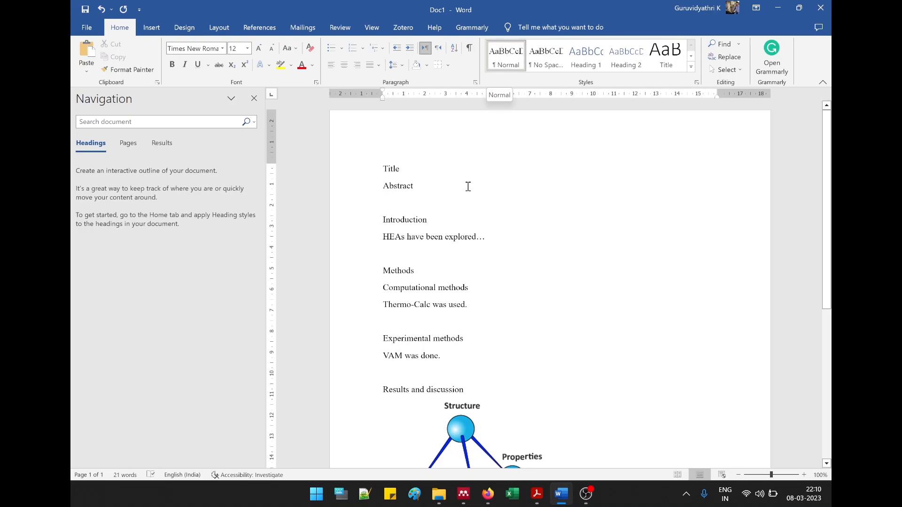
pyautogui.click(377, 65)
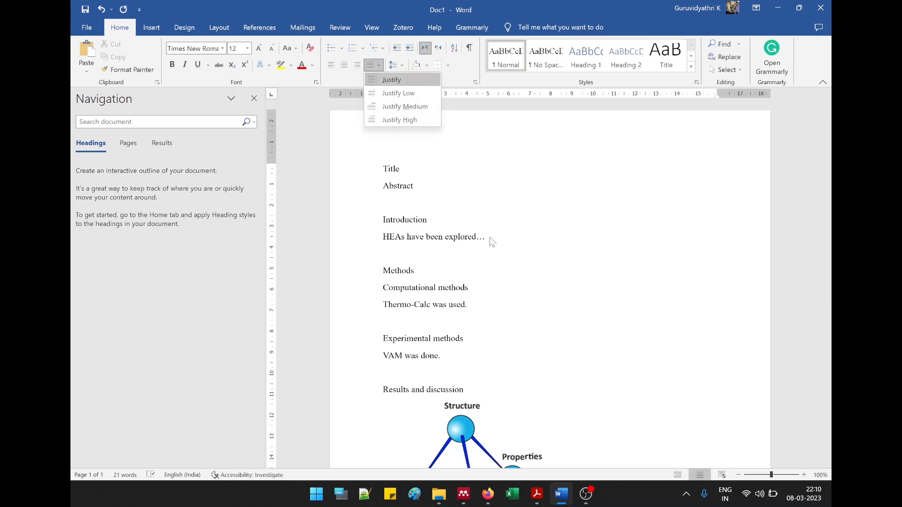
pyautogui.click(388, 80)
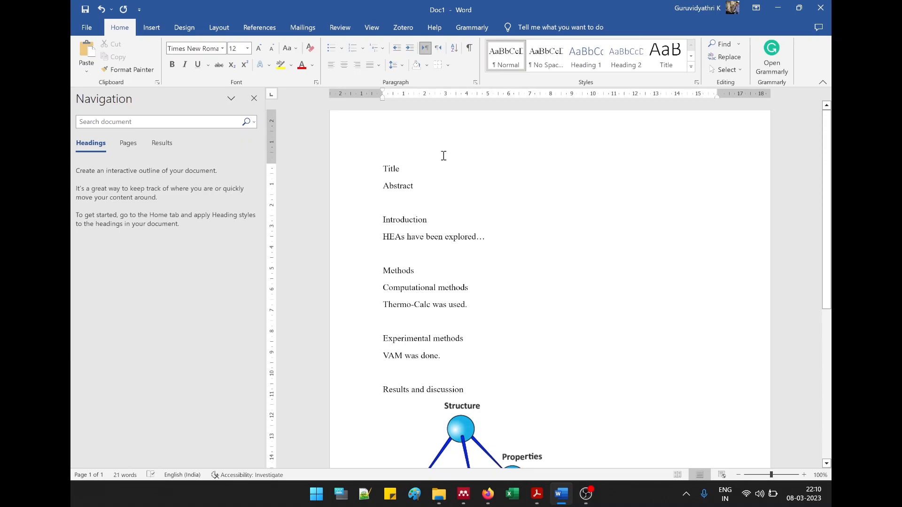
# Step: Number the Introduction heading with the 1., 1.1., 1.1.1. multilevel list and make it bold
pyautogui.click(381, 49)
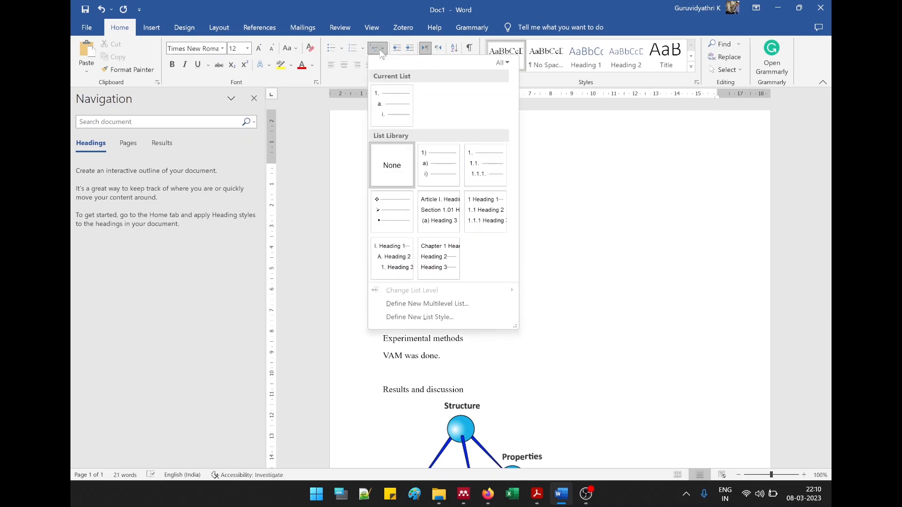
pyautogui.moveTo(487, 170)
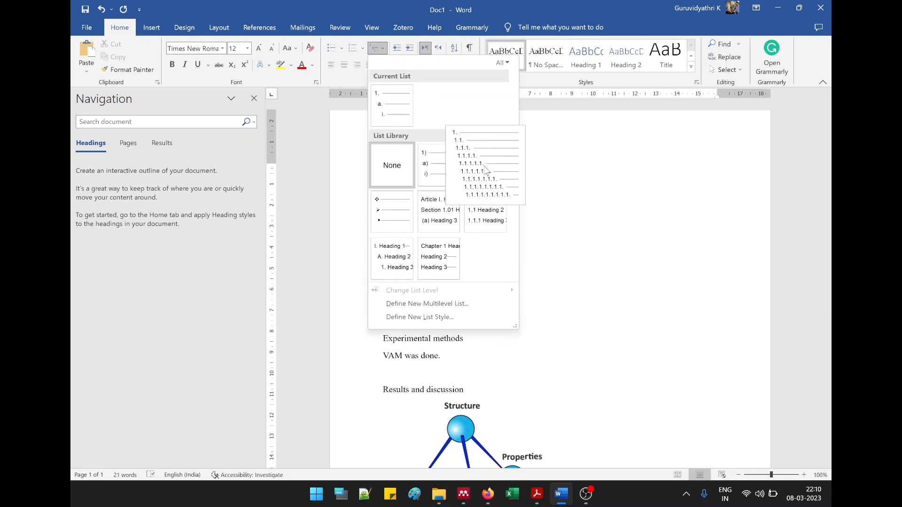
pyautogui.click(487, 170)
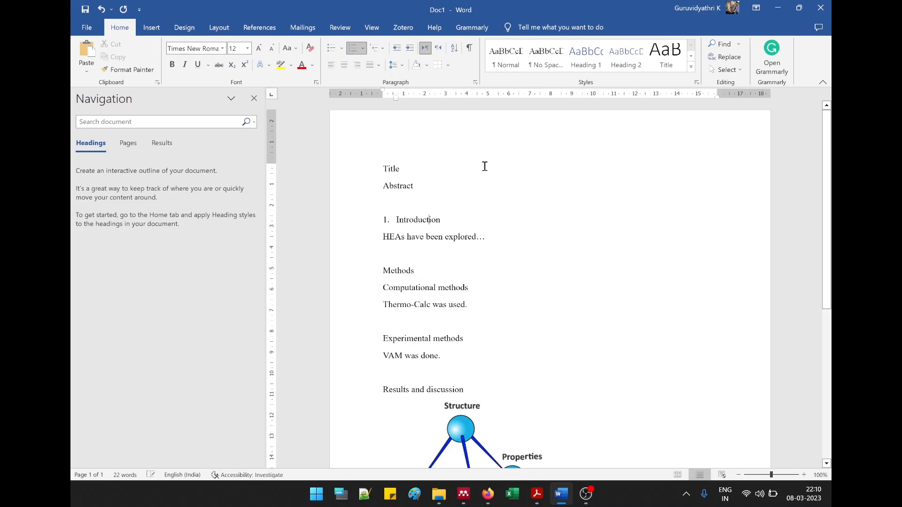
pyautogui.doubleClick(454, 254)
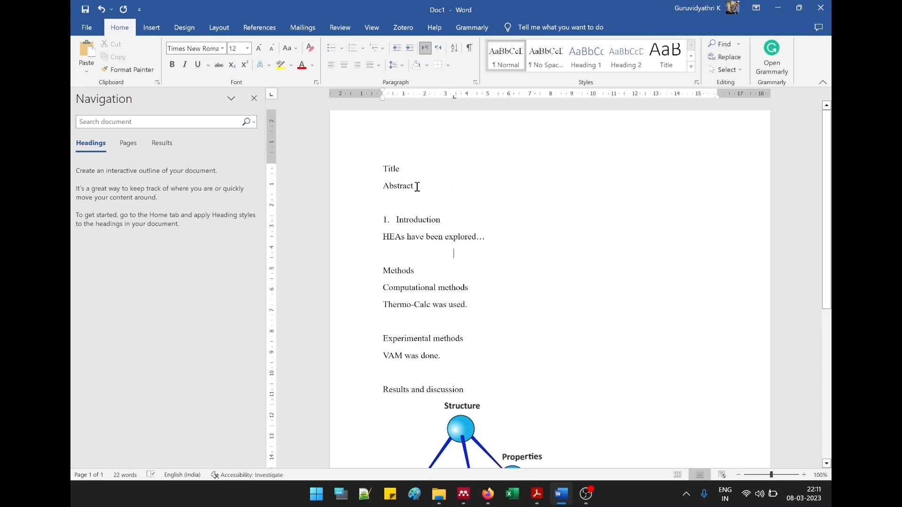
pyautogui.moveTo(417, 187); pyautogui.dragTo(363, 196)
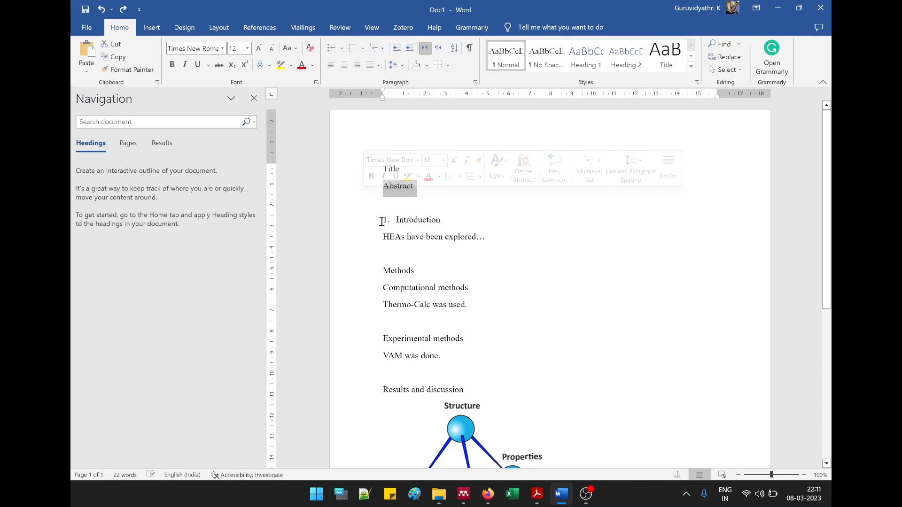
pyautogui.moveTo(399, 220); pyautogui.dragTo(445, 218)
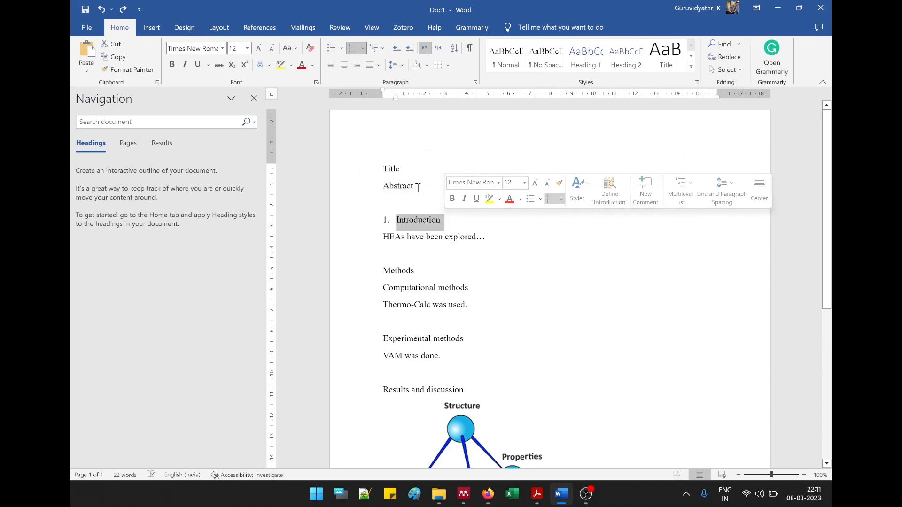
pyautogui.click(172, 65)
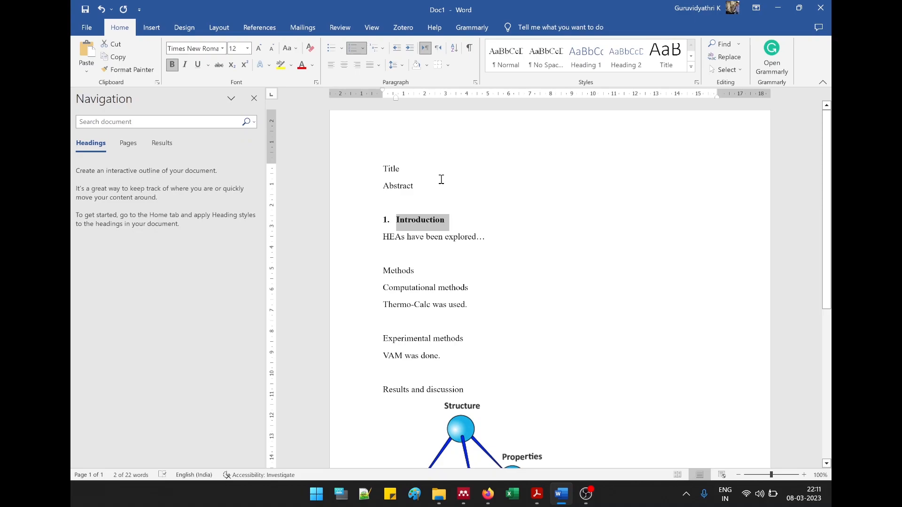
# Step: Update the Heading 1 style to match the bold, numbered Introduction heading
pyautogui.rightClick(586, 57)
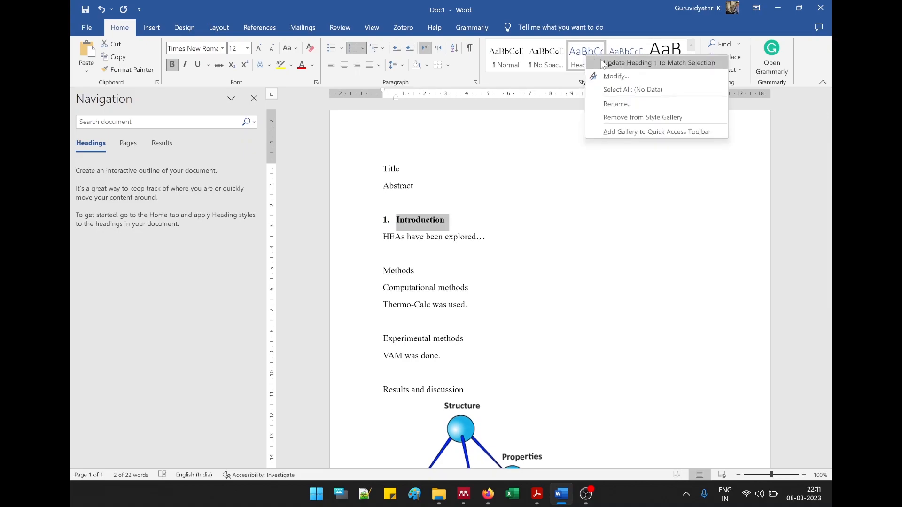
pyautogui.click(566, 78)
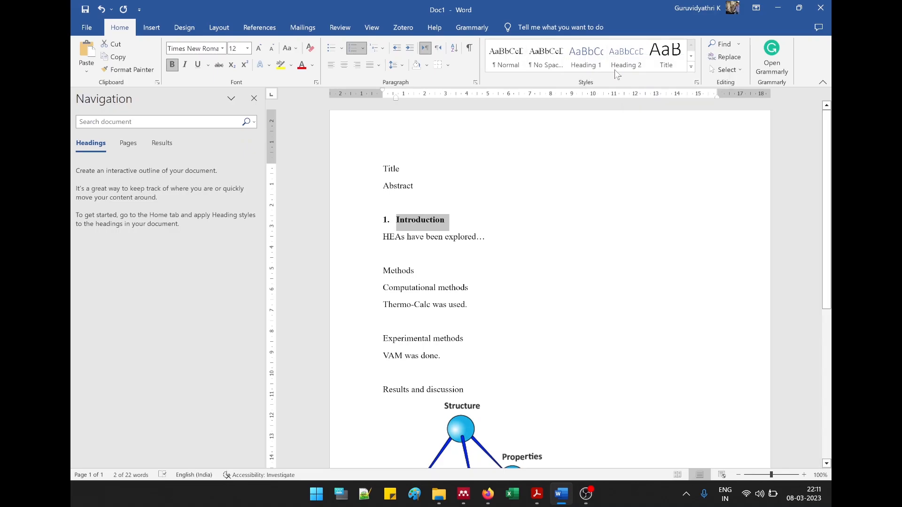
pyautogui.click(588, 62)
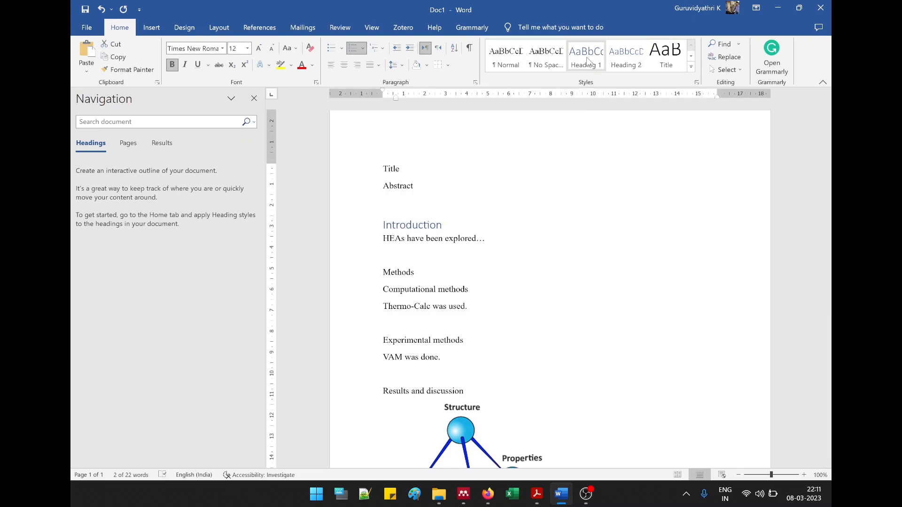
pyautogui.rightClick(587, 61)
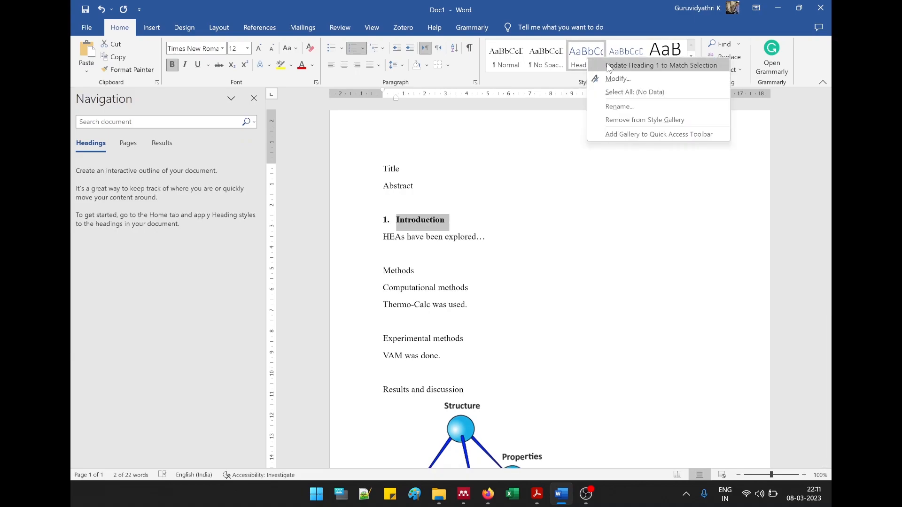
pyautogui.click(609, 66)
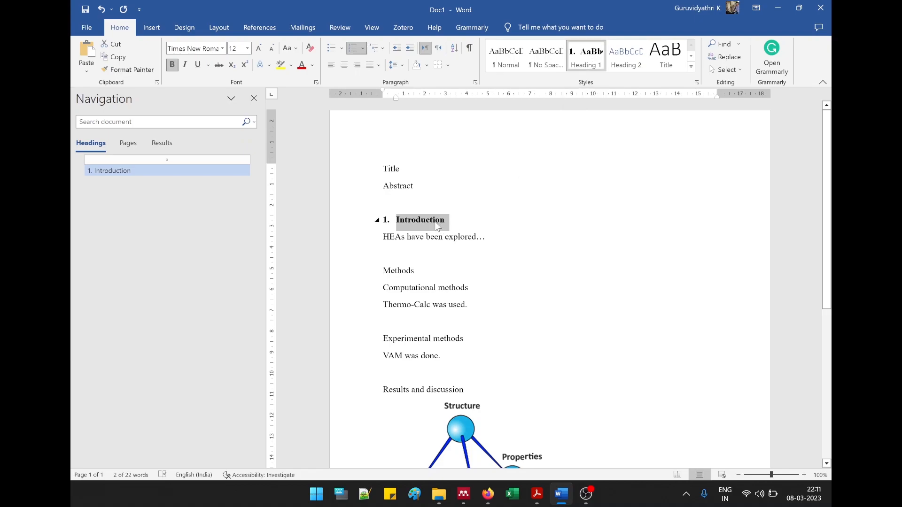
# Step: Apply the Heading 1 style to the Methods and Results and discussion lines
pyautogui.click(417, 272)
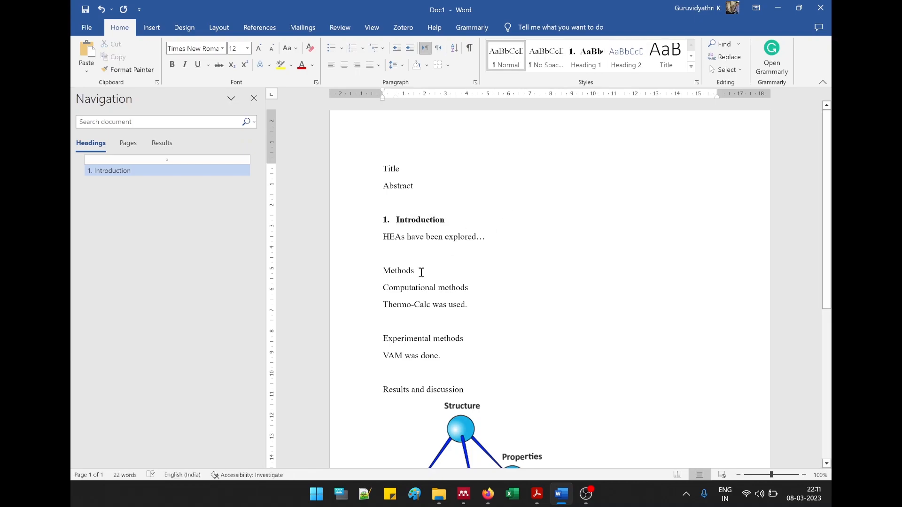
pyautogui.click(589, 62)
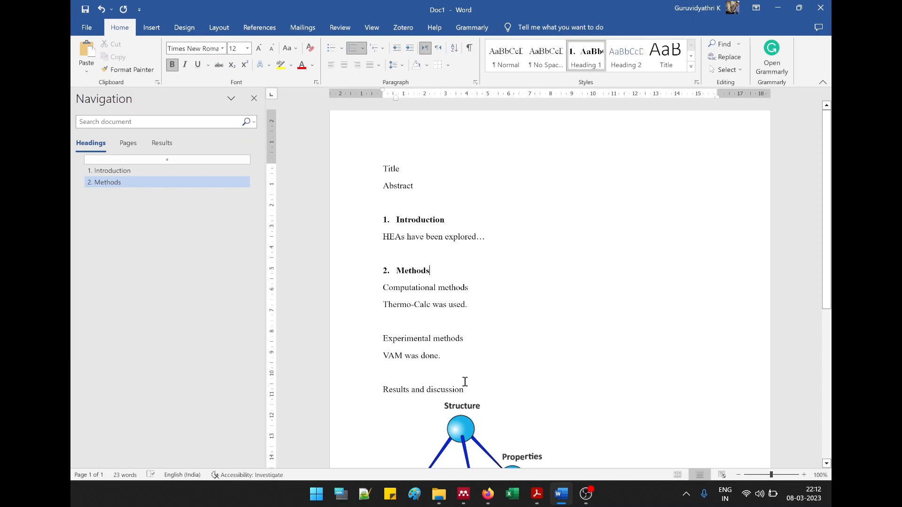
pyautogui.click(433, 325)
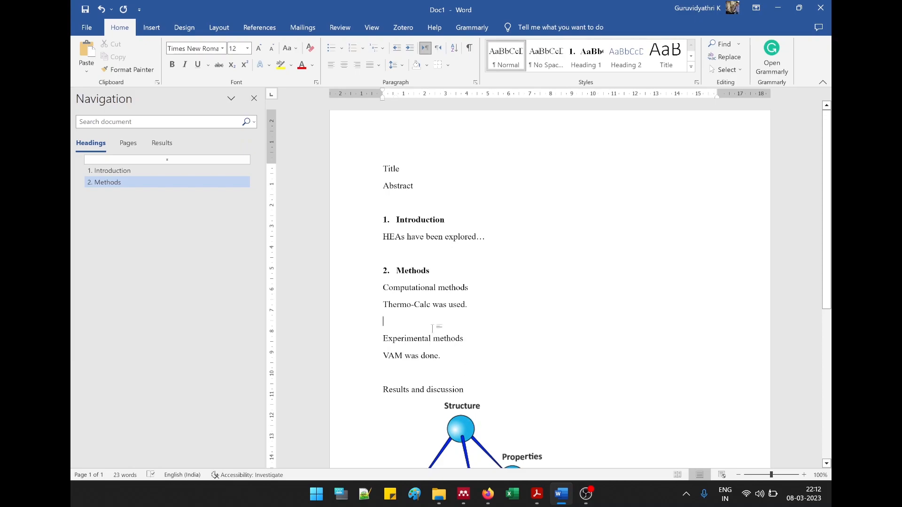
pyautogui.click(426, 372)
pyautogui.click(424, 390)
pyautogui.rightClick(587, 65)
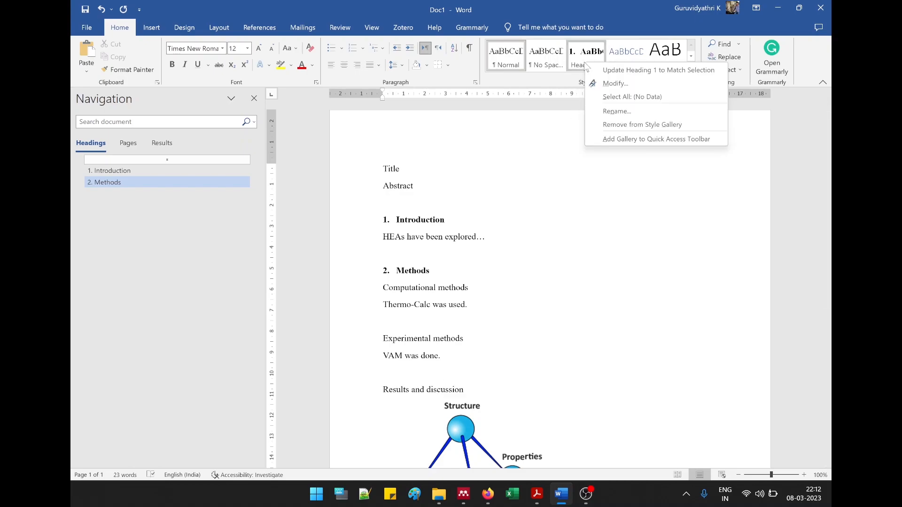
pyautogui.click(583, 58)
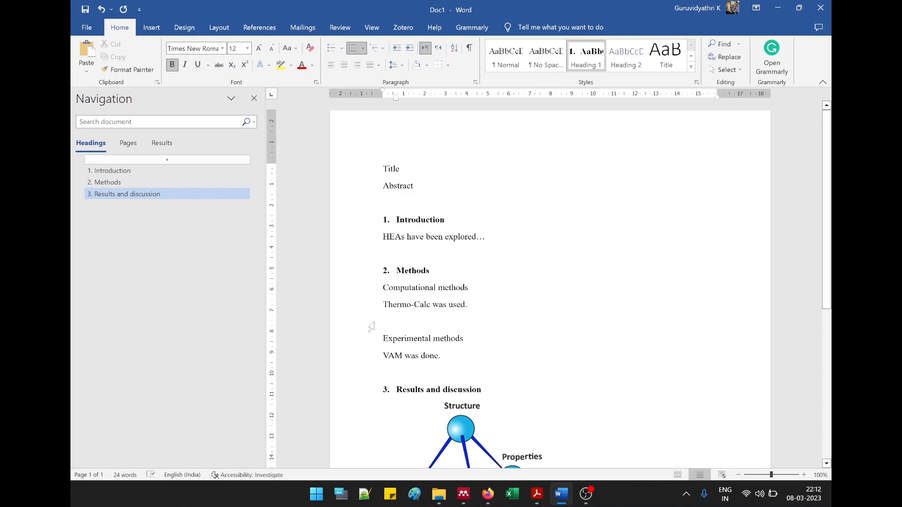
# Step: Try to number the Computational methods line with the 1., 1.1., 1.1.1. multilevel list and indent it one level
pyautogui.click(408, 290)
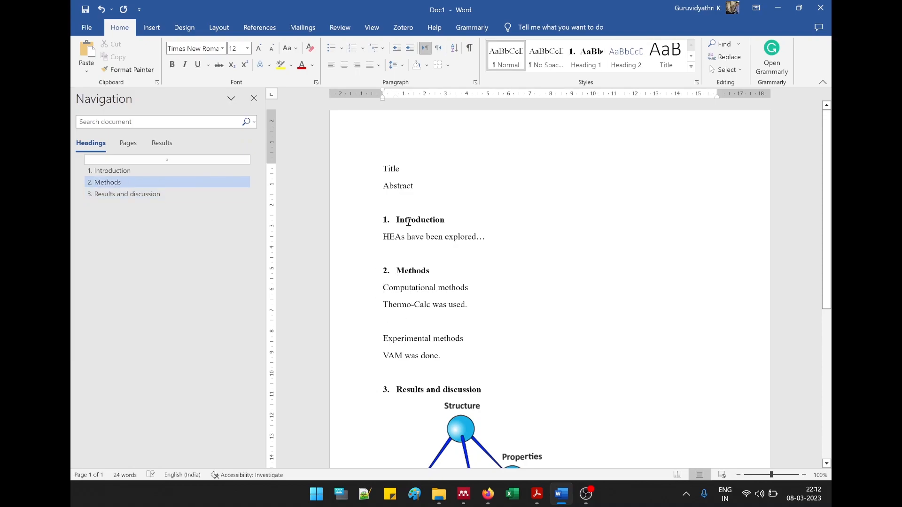
pyautogui.click(379, 49)
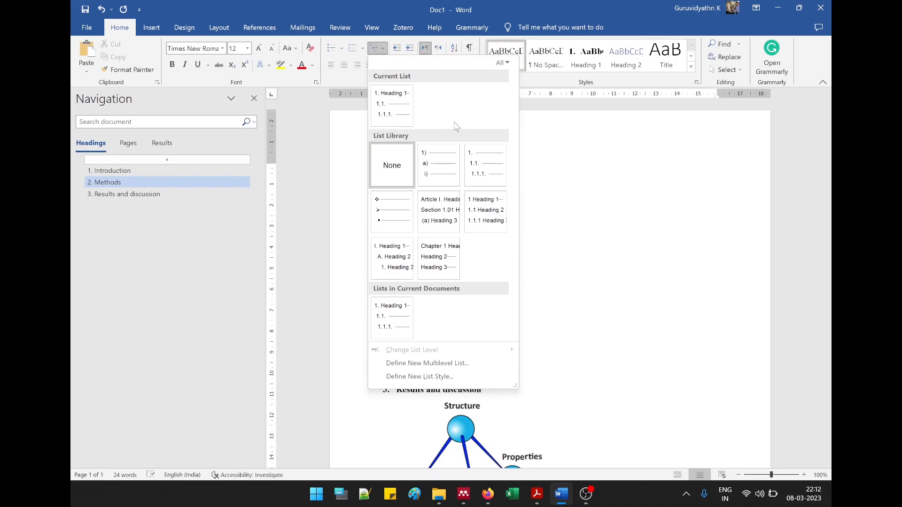
pyautogui.click(480, 163)
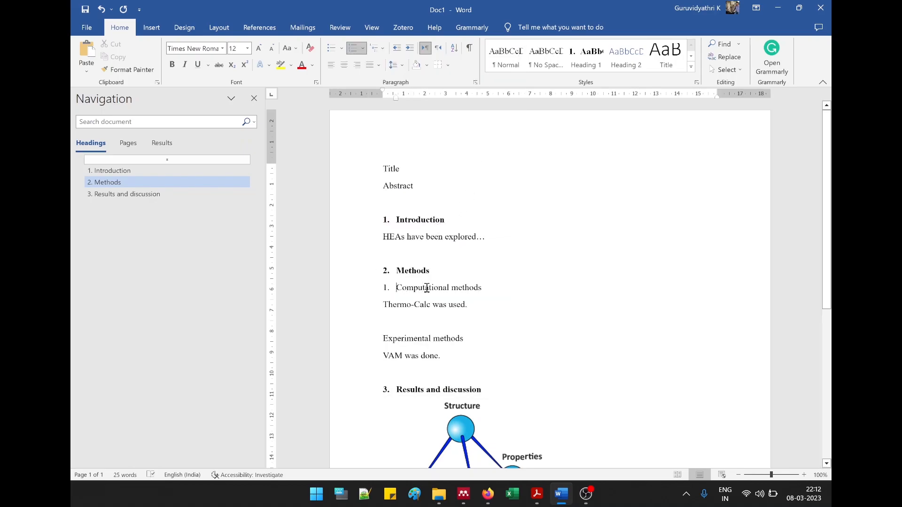
pyautogui.press('Tab')
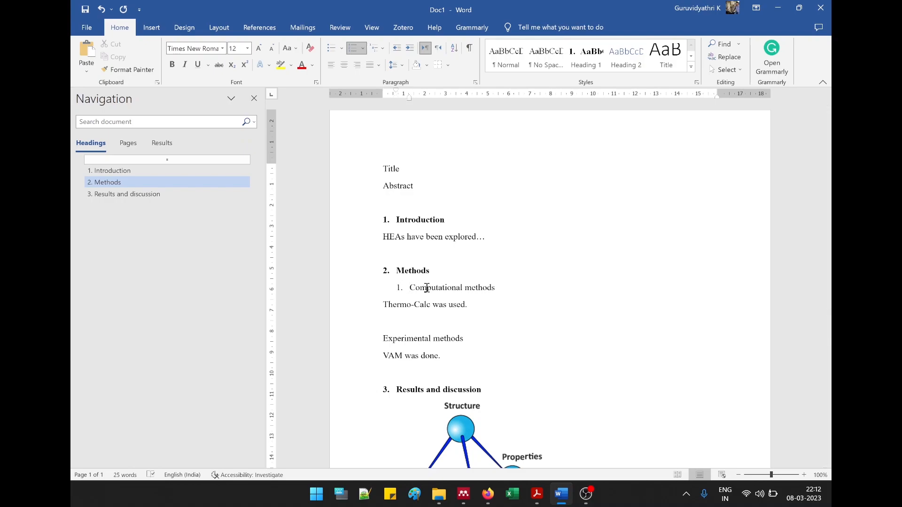
# Step: Join the Computational methods line to the Methods heading and split it off again as subheading 2.1
pyautogui.press('BackSpace')
pyautogui.press('BackSpace')
pyautogui.press('BackSpace')
pyautogui.press('BackSpace')
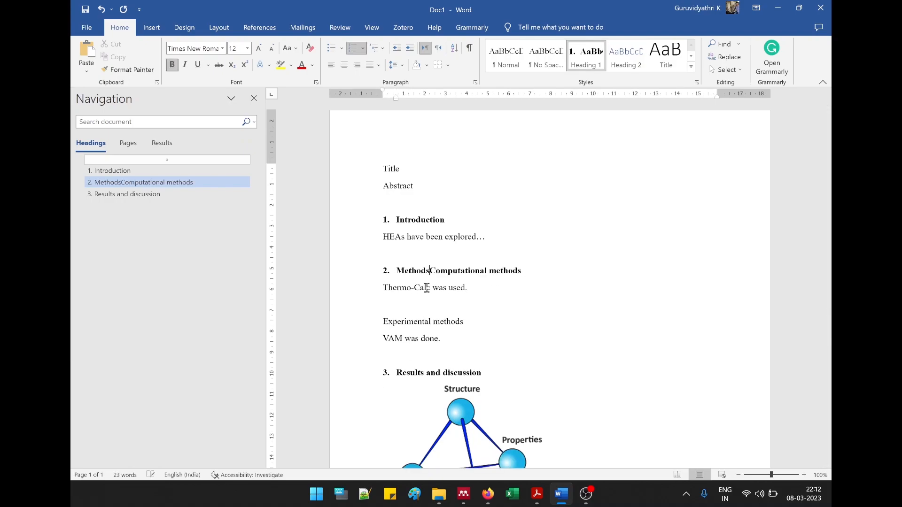
pyautogui.press('Return')
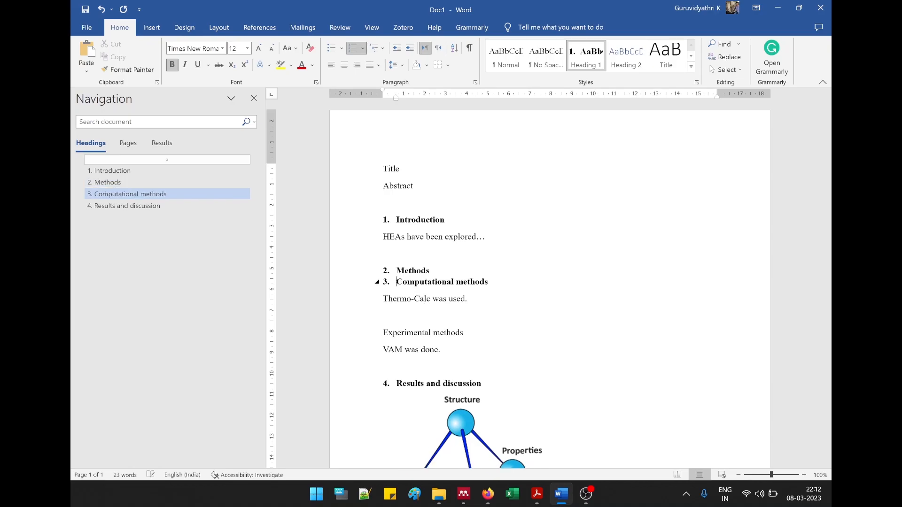
pyautogui.press('Tab')
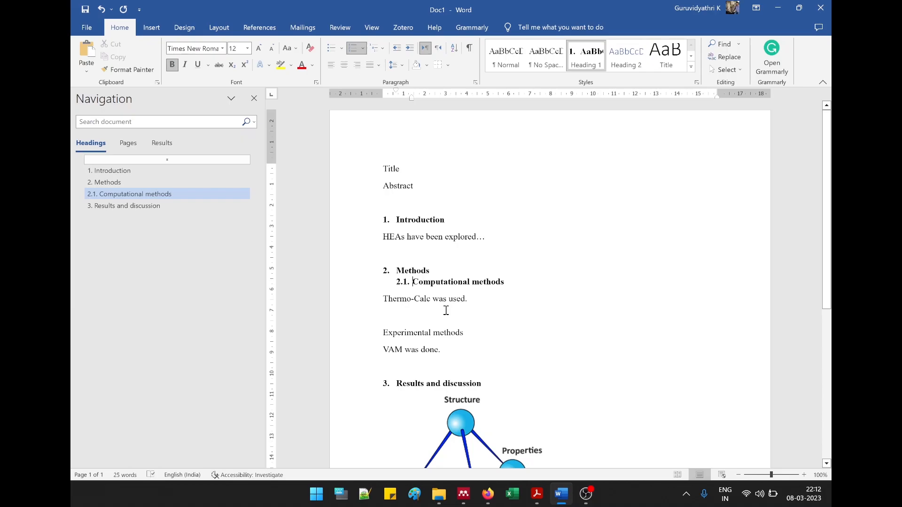
# Step: Update the Heading 2 style to match the 2.1. Computational methods subheading
pyautogui.rightClick(626, 59)
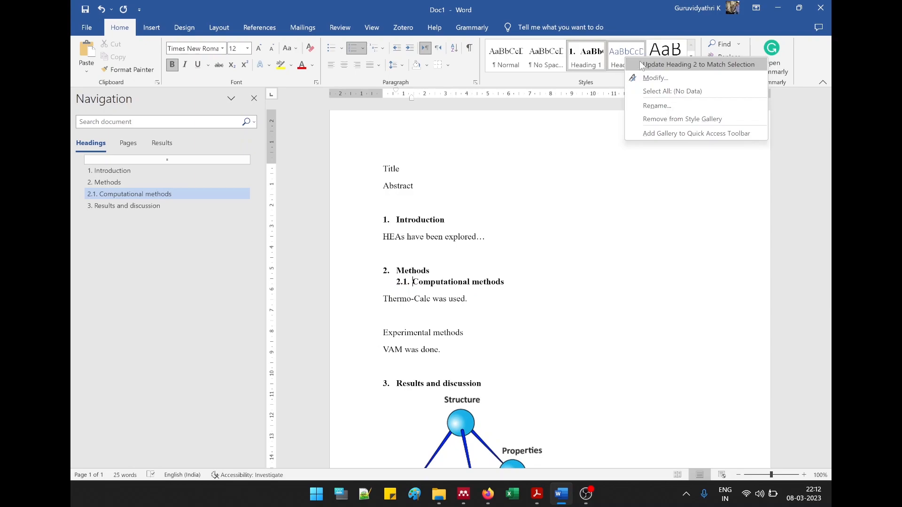
pyautogui.click(640, 63)
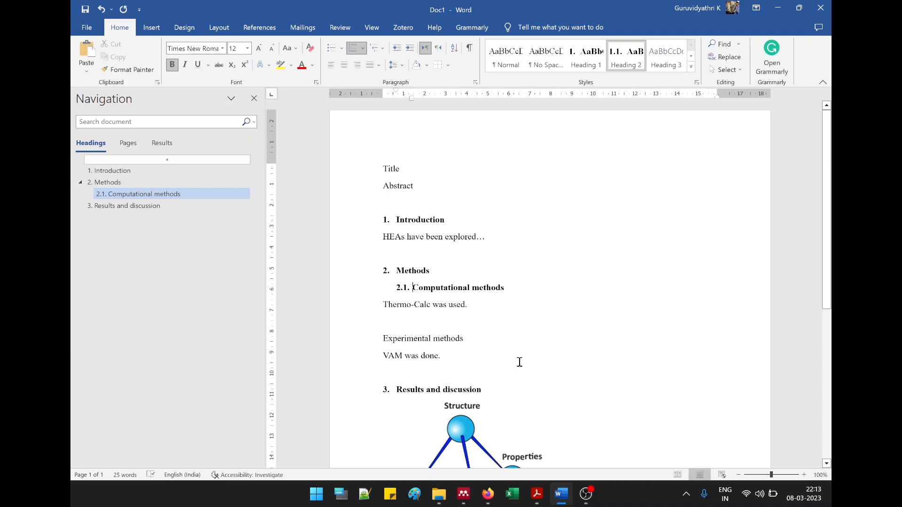
# Step: Apply the Heading 2 style to the Experimental methods line
pyautogui.press('Down')
pyautogui.press('Down')
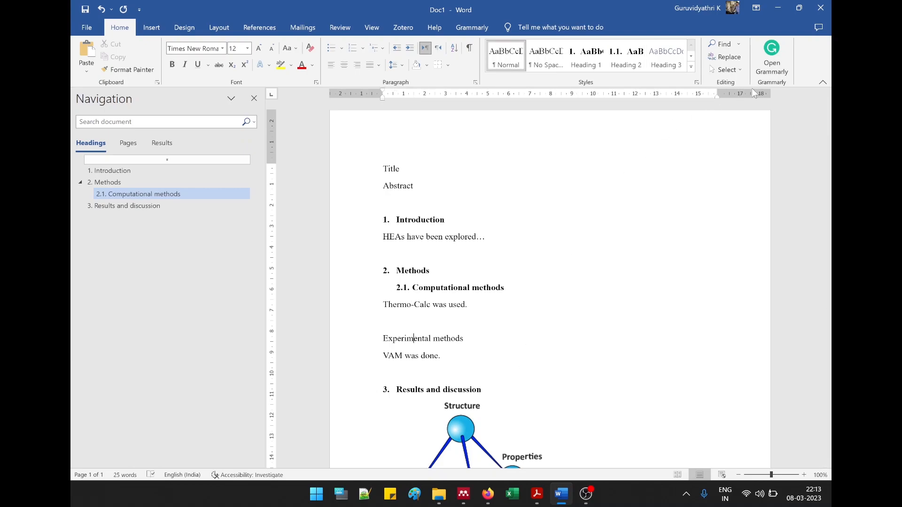
pyautogui.click(630, 62)
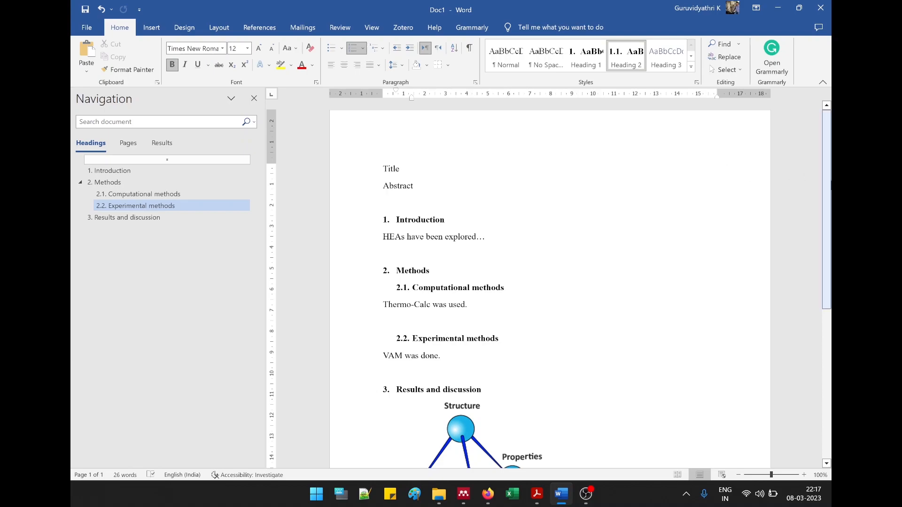
# Step: Add a body line reading "As shown in figure" directly below the Results and discussion heading
pyautogui.moveTo(830, 181); pyautogui.dragTo(825, 289)
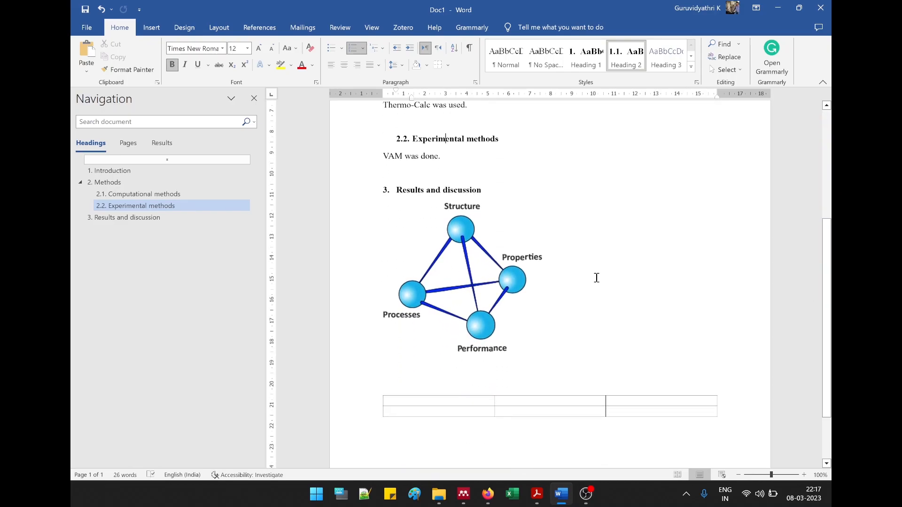
pyautogui.click(489, 188)
pyautogui.press('Return')
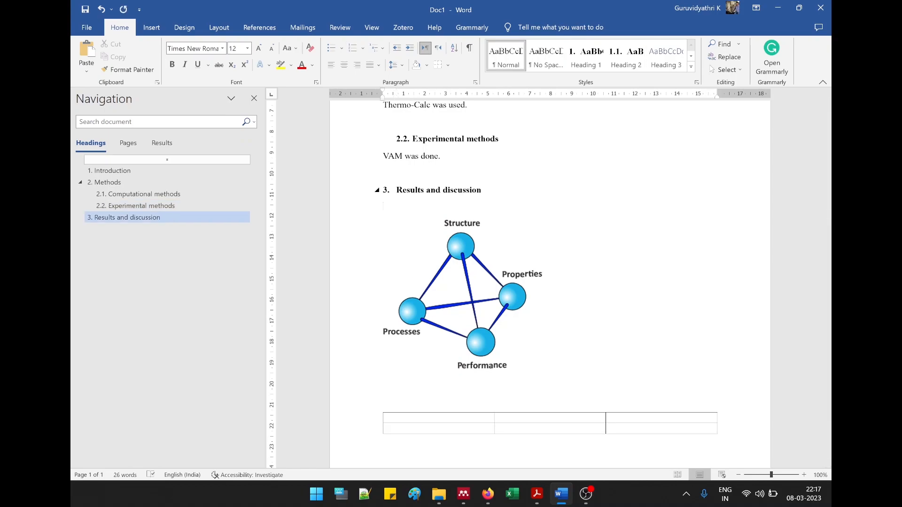
pyautogui.write('As shown in figure')
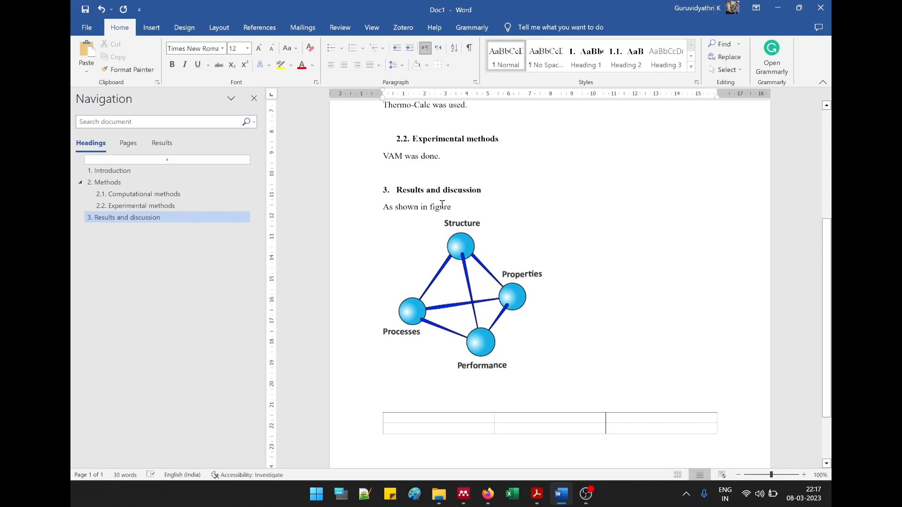
# Step: Insert a caption with the Fig. label on a new line below the tetrahedron picture, with the text "Material Tetrahedron"
pyautogui.click(469, 297)
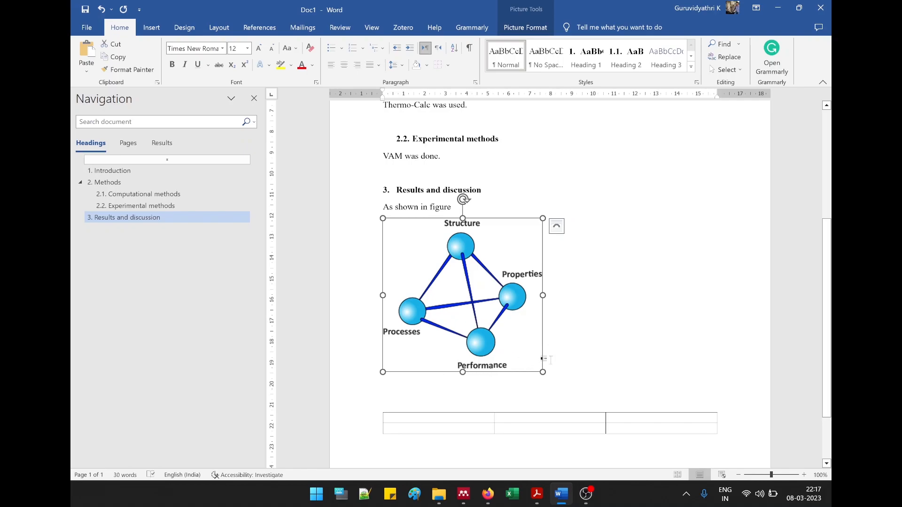
pyautogui.click(545, 359)
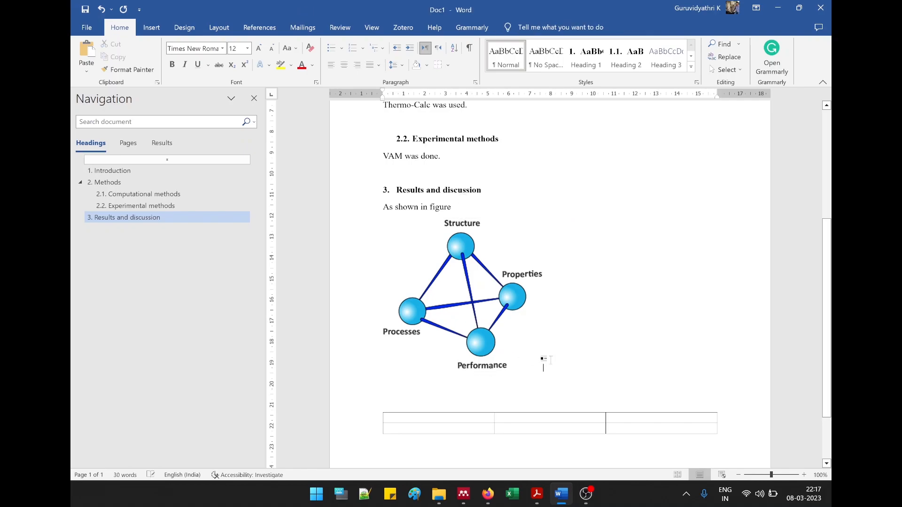
pyautogui.press('Return')
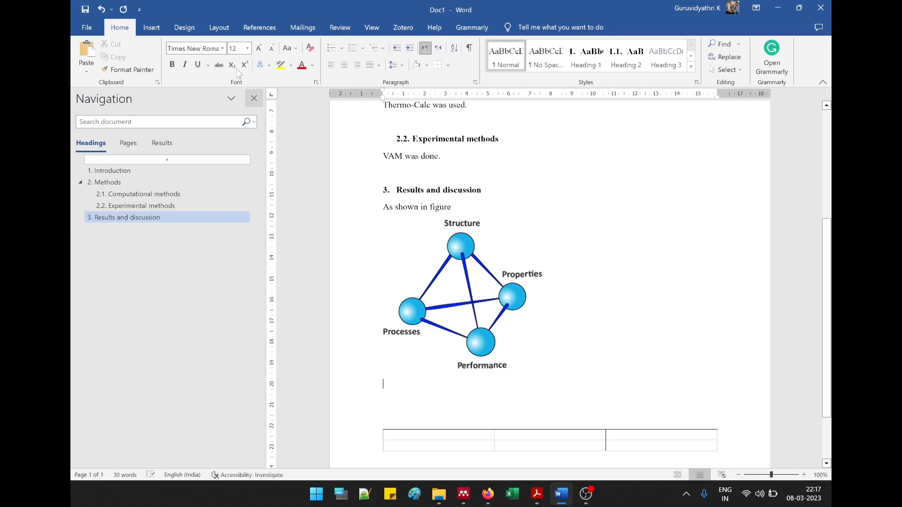
pyautogui.click(260, 27)
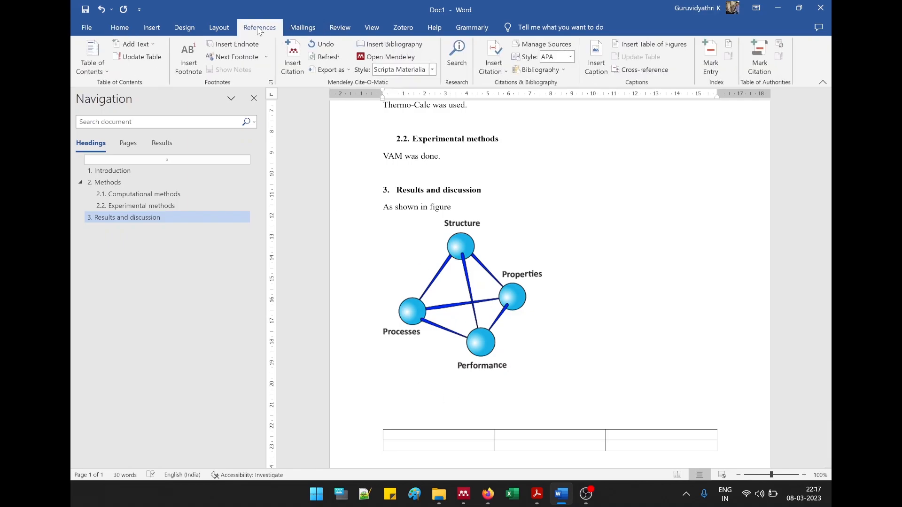
pyautogui.click(601, 69)
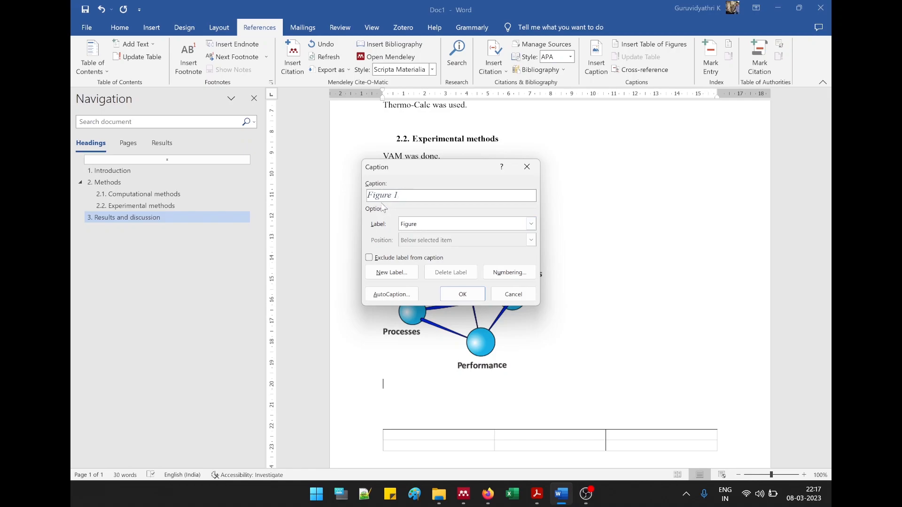
pyautogui.click(531, 225)
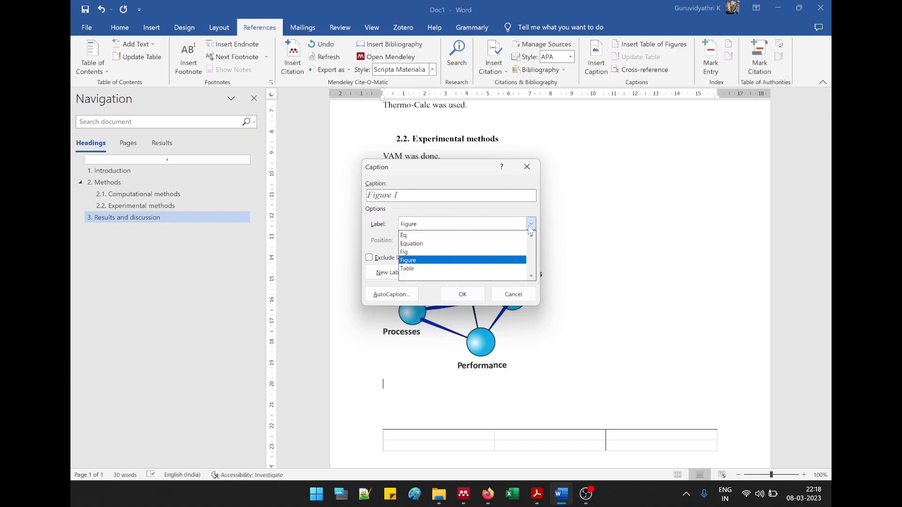
pyautogui.click(408, 260)
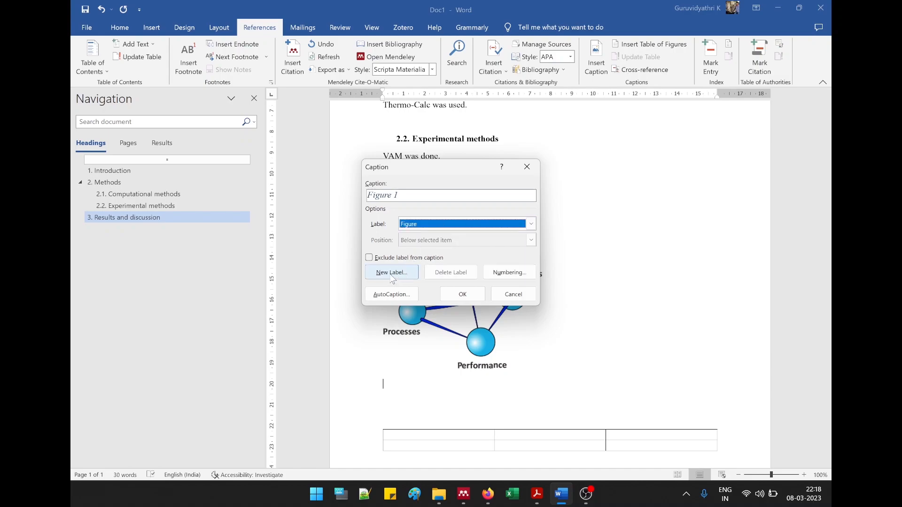
pyautogui.click(460, 225)
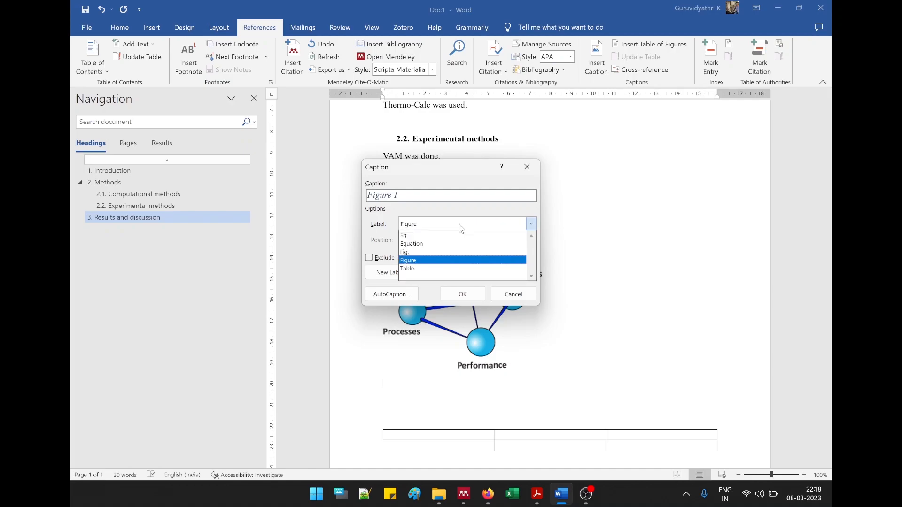
pyautogui.click(412, 253)
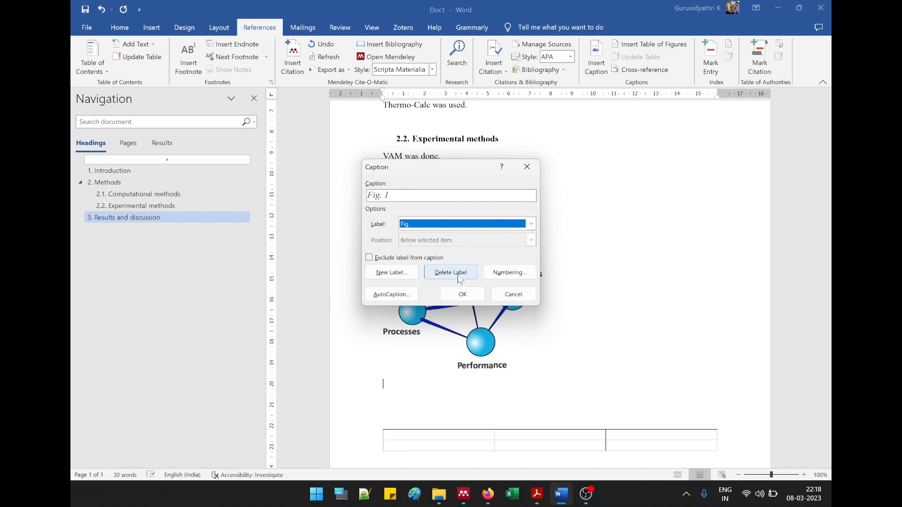
pyautogui.click(477, 297)
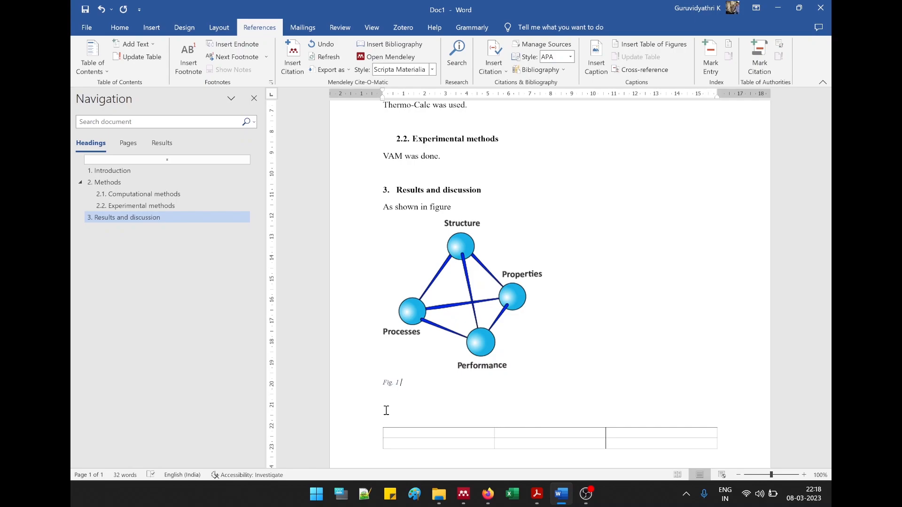
pyautogui.write('Material Tetrahedron')
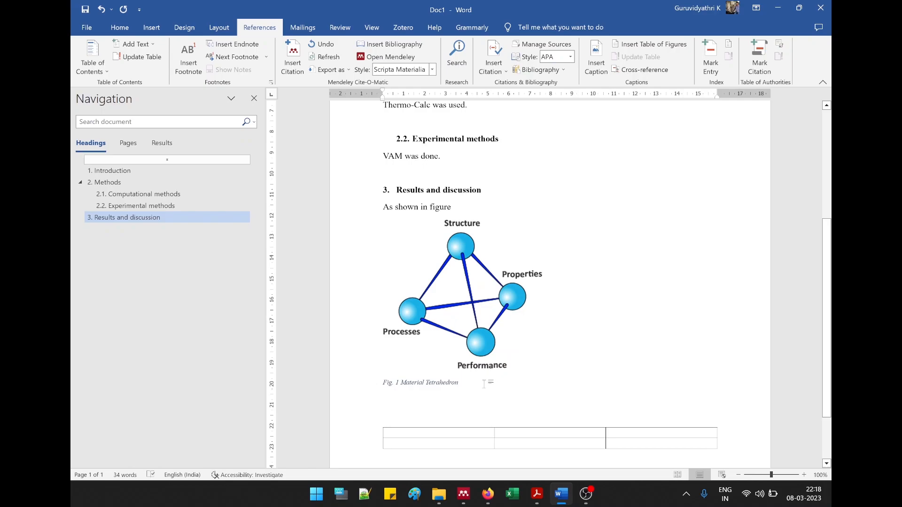
# Step: Format the whole figure caption as bold, non-italic, centred 12 pt text
pyautogui.moveTo(459, 387); pyautogui.dragTo(356, 394)
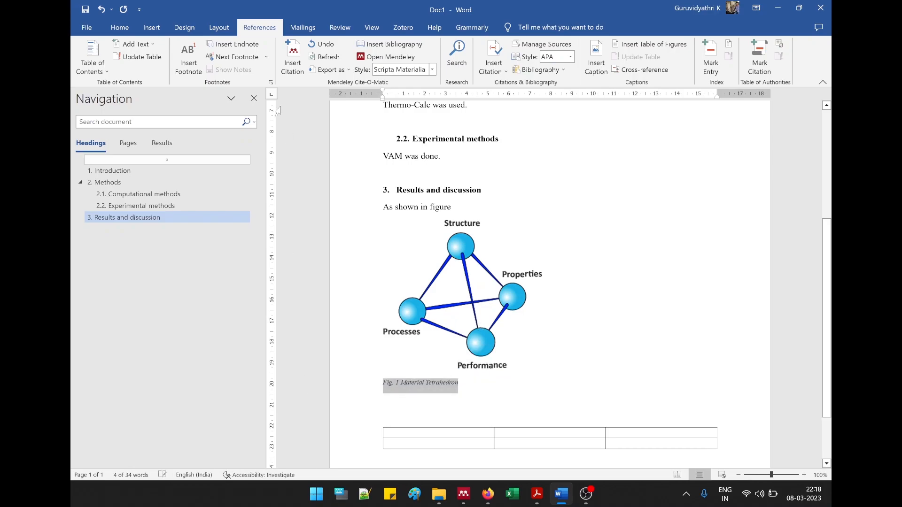
pyautogui.click(120, 27)
pyautogui.click(185, 65)
pyautogui.click(172, 67)
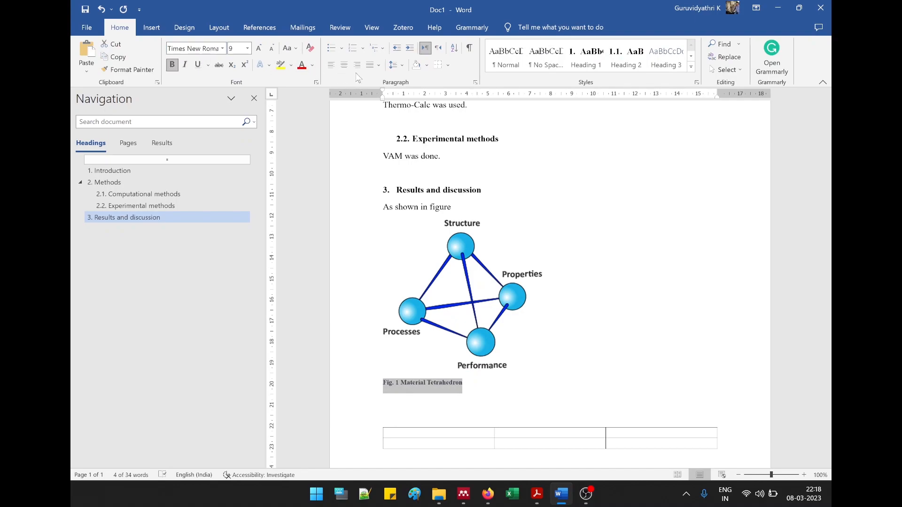
pyautogui.click(343, 65)
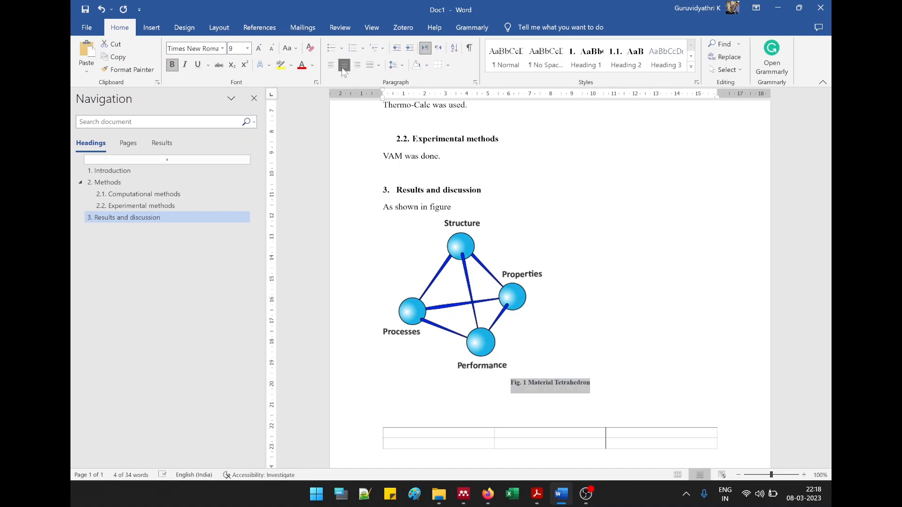
pyautogui.click(235, 48)
pyautogui.write('12')
pyautogui.press('Return')
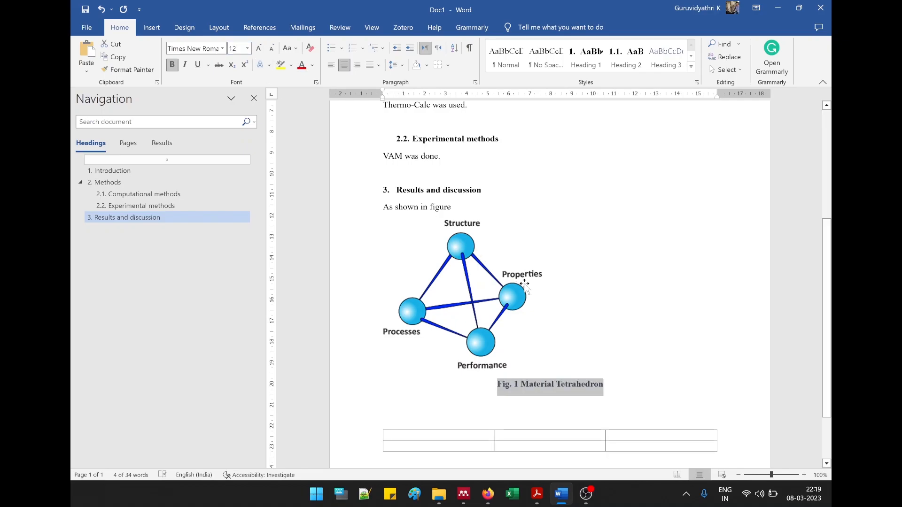
# Step: Remove the bold from "Material Tetrahedron" in the caption, leaving the label and number bold
pyautogui.click(607, 386)
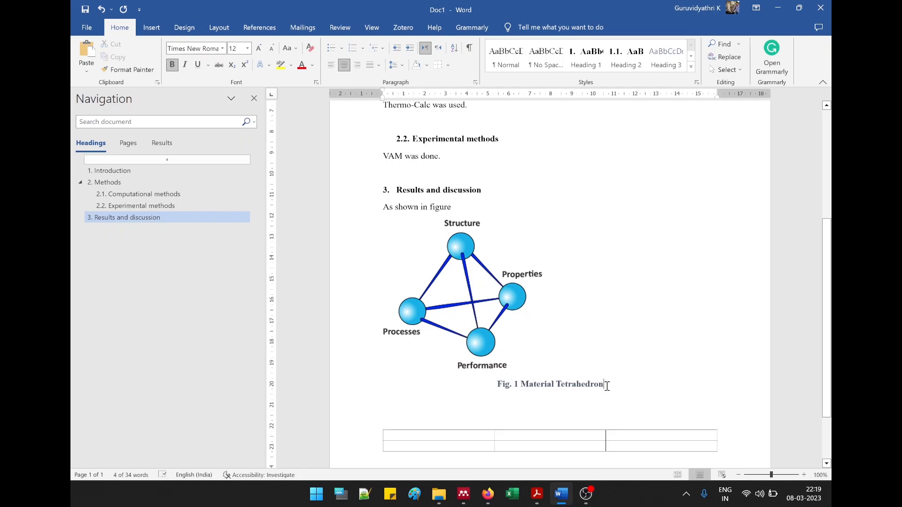
pyautogui.moveTo(607, 386); pyautogui.dragTo(525, 386)
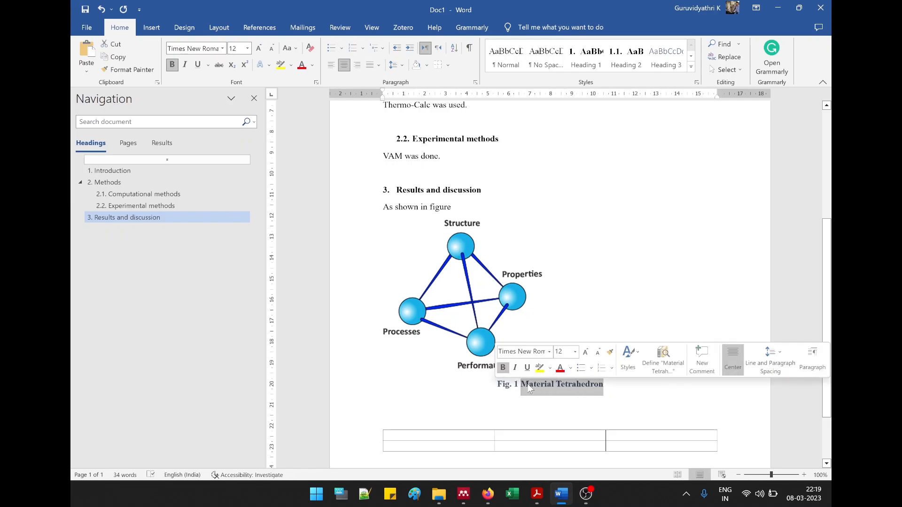
pyautogui.click(173, 65)
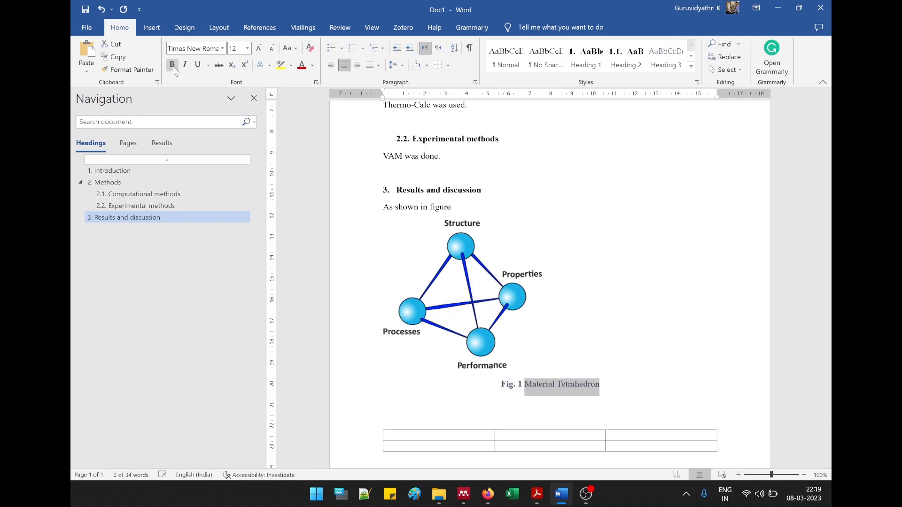
pyautogui.click(603, 386)
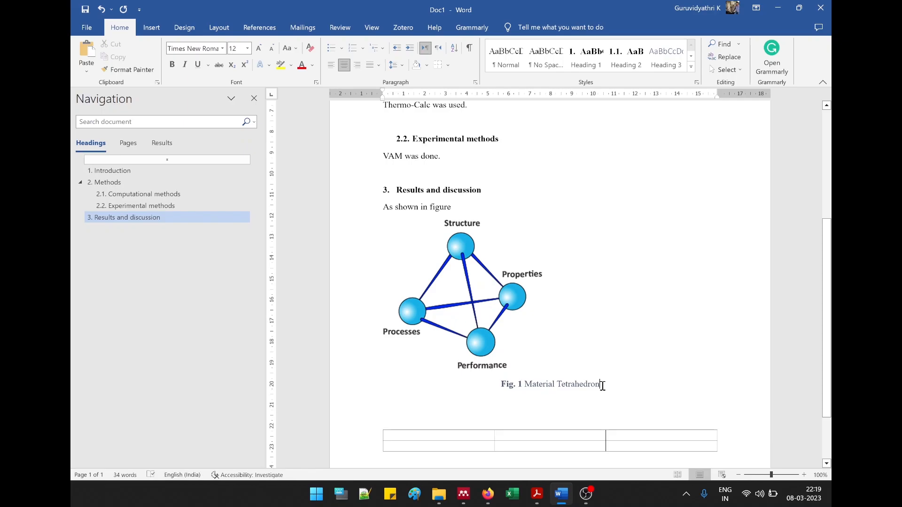
# Step: Centre the tetrahedron picture above its caption
pyautogui.click(479, 327)
pyautogui.click(343, 64)
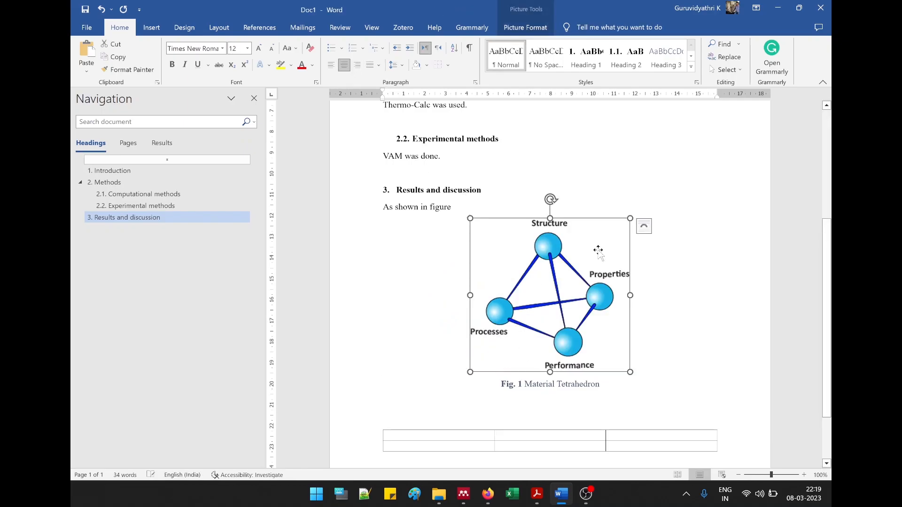
pyautogui.click(492, 386)
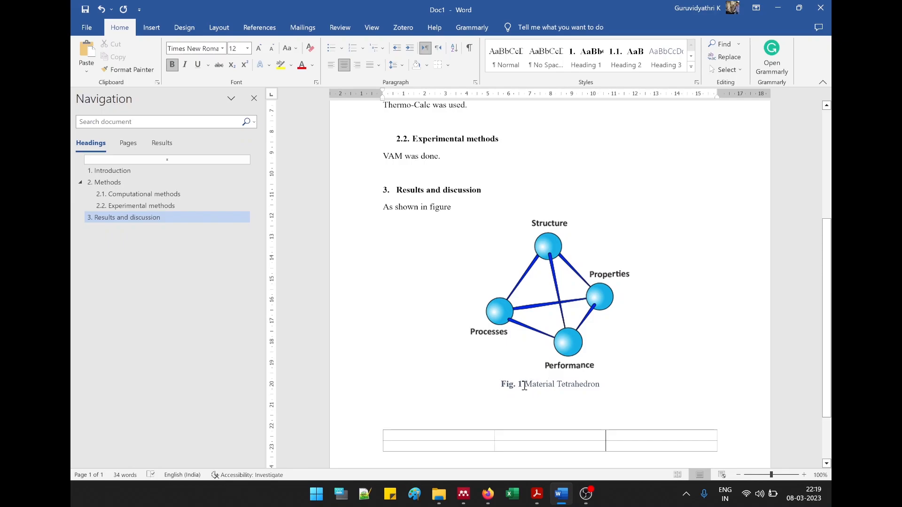
# Step: Delete the word "figure" from the end of the sentence under Results and discussion
pyautogui.click(459, 203)
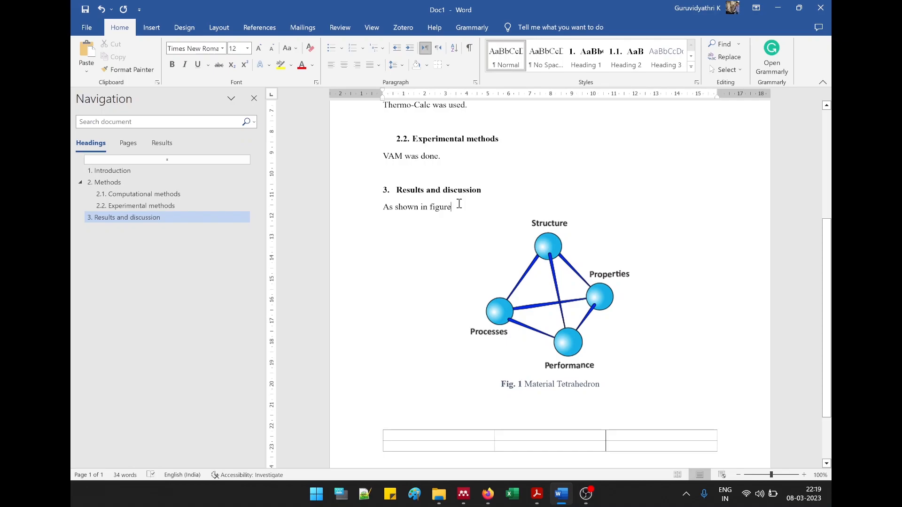
pyautogui.press('BackSpace')
pyautogui.press('BackSpace')
pyautogui.press('BackSpace')
pyautogui.press('BackSpace')
pyautogui.press('BackSpace')
pyautogui.press('BackSpace')
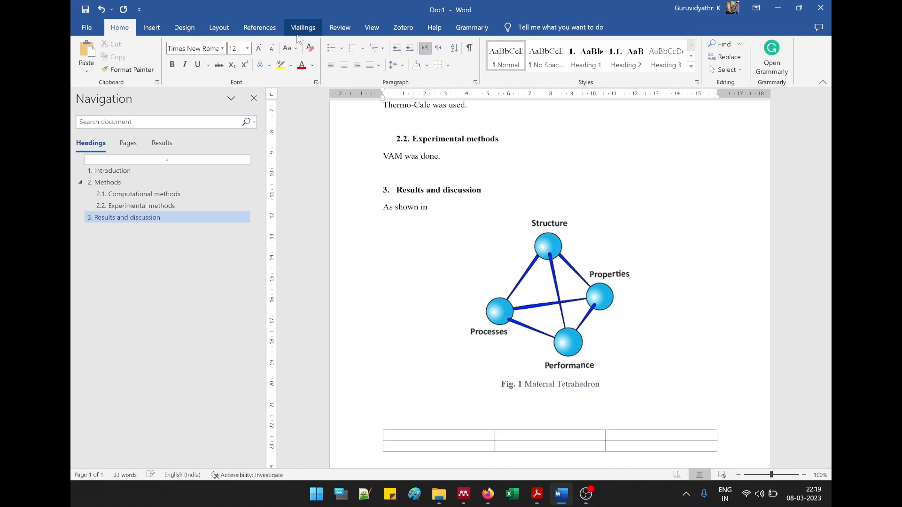
# Step: Insert a hyperlinked cross-reference to the Fig. 1 caption after "As shown in", using only its label and number
pyautogui.click(257, 30)
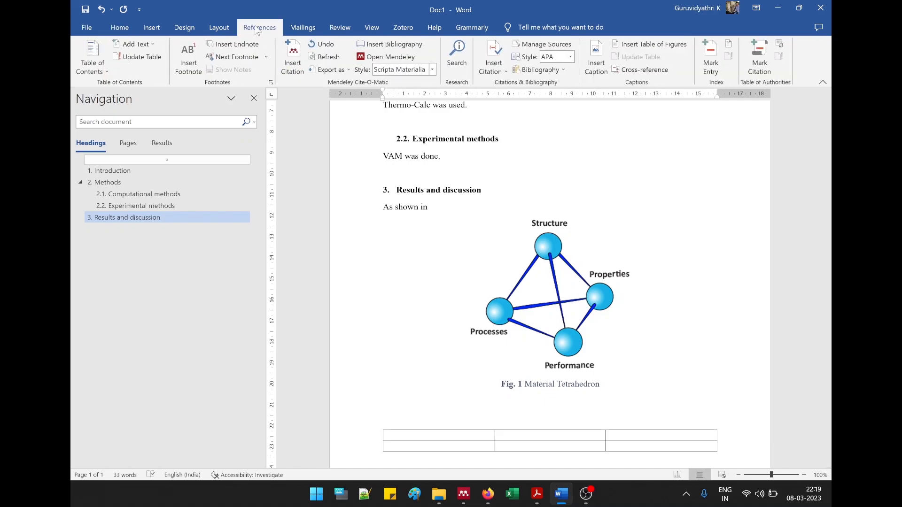
pyautogui.click(650, 69)
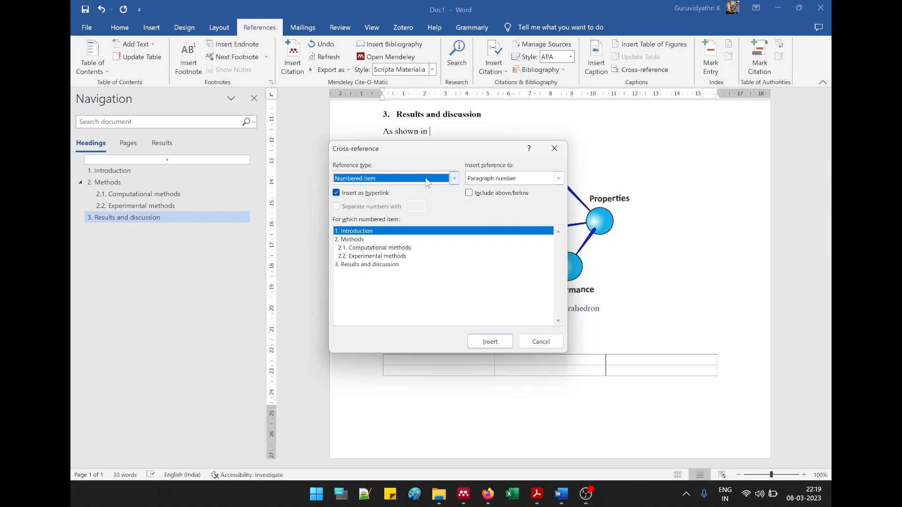
pyautogui.click(427, 181)
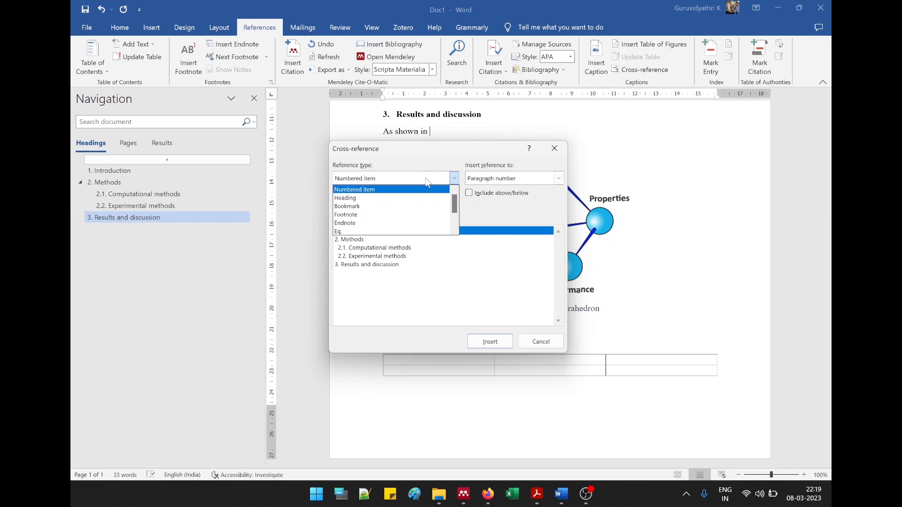
pyautogui.scroll(-2, 434, 199)
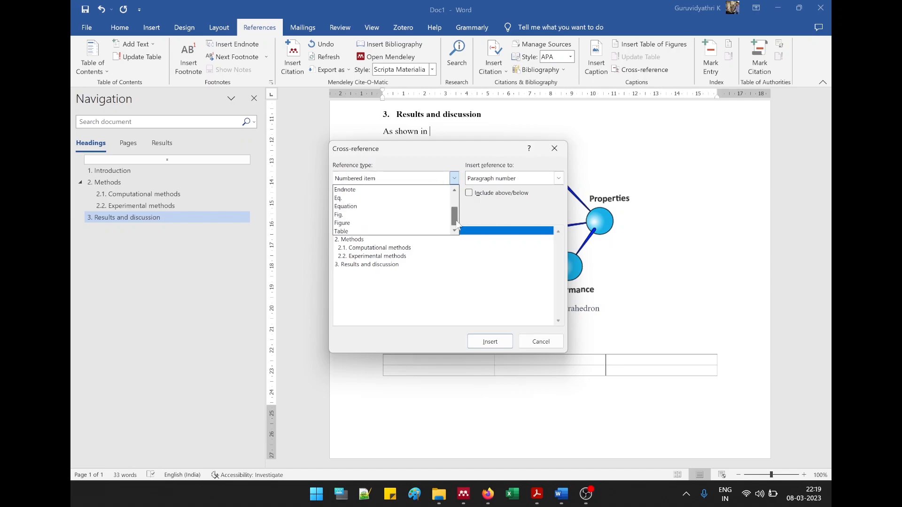
pyautogui.click(341, 215)
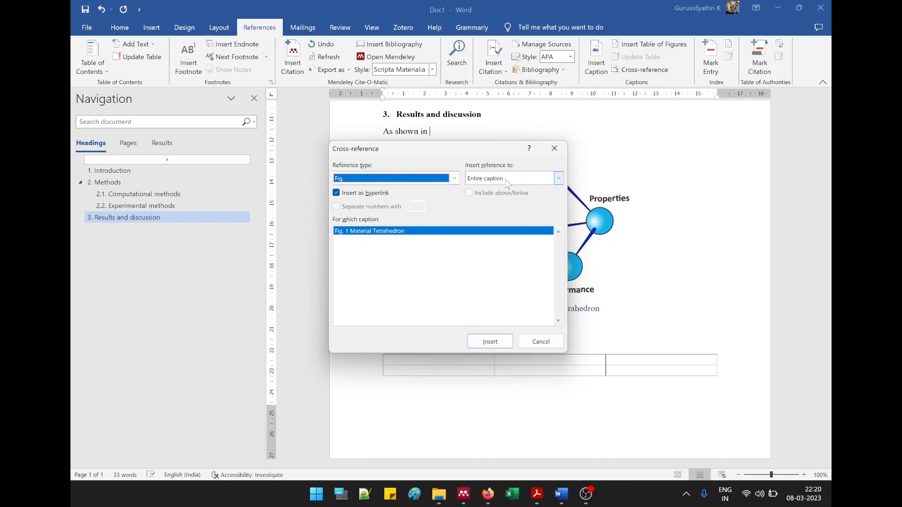
pyautogui.click(558, 178)
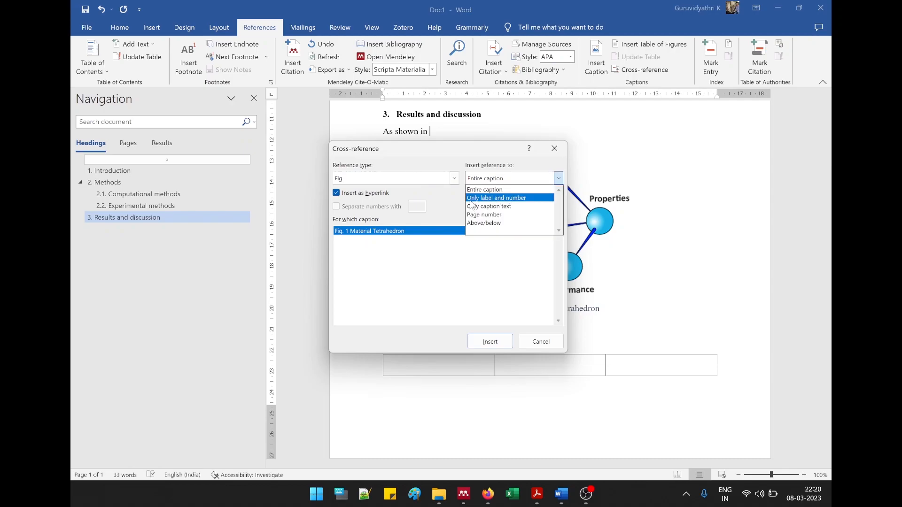
pyautogui.click(505, 198)
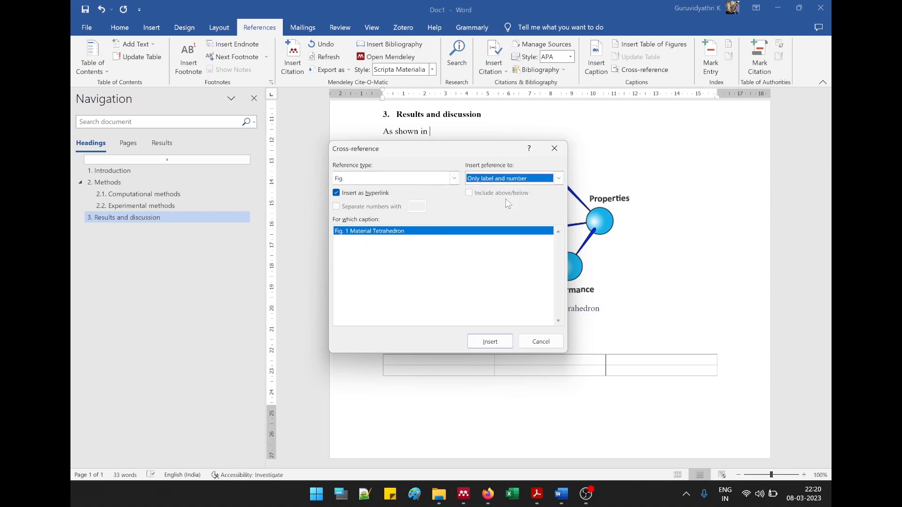
pyautogui.click(489, 341)
pyautogui.click(537, 345)
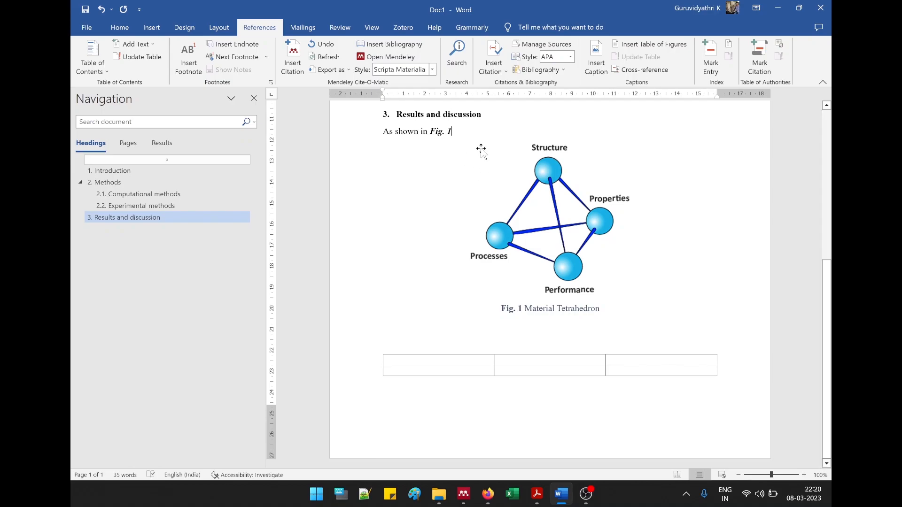
# Step: Add a comma after the Fig. 1 cross-reference and remove the italics from the reference
pyautogui.press('BackSpace')
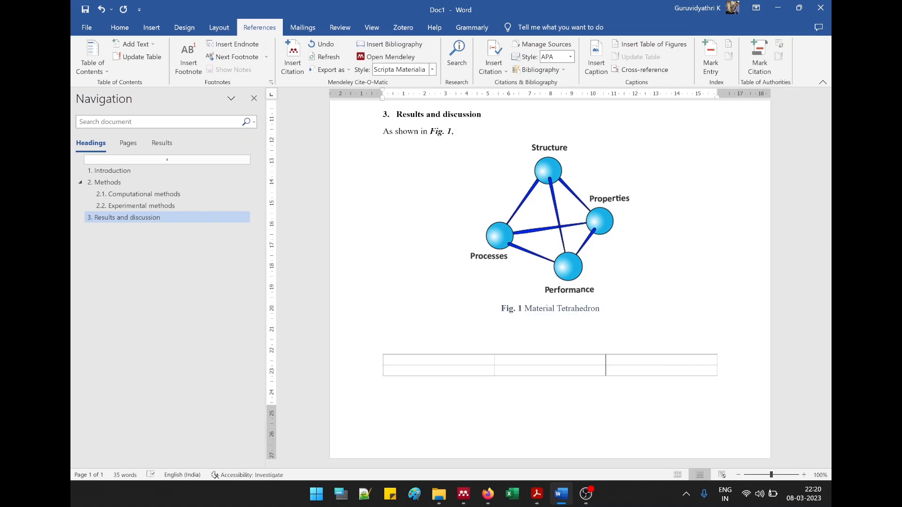
pyautogui.hotkey('shift', 'Left')
pyautogui.hotkey('shift', 'Left')
pyautogui.hotkey('shift', 'Left')
pyautogui.hotkey('shift', 'Left')
pyautogui.hotkey('shift', 'Left')
pyautogui.hotkey('shift', 'Left')
pyautogui.hotkey('ctrl', 'i')
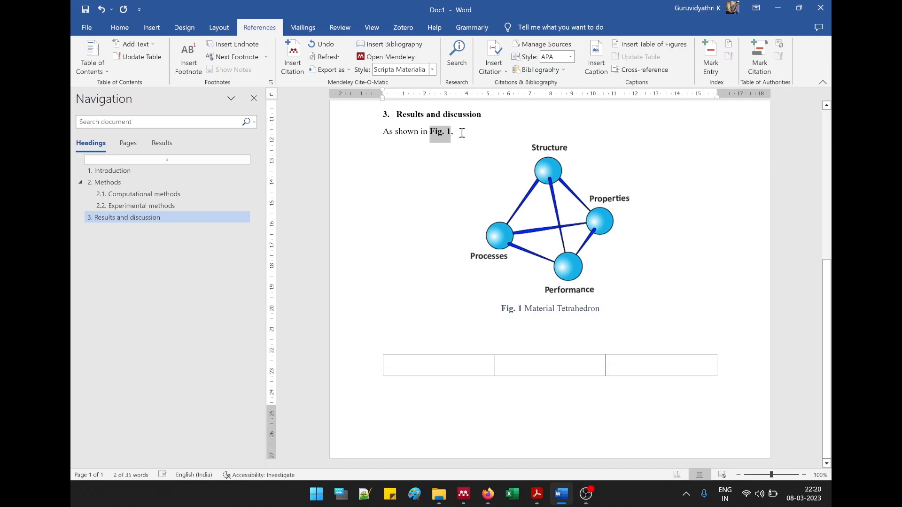
pyautogui.click(462, 133)
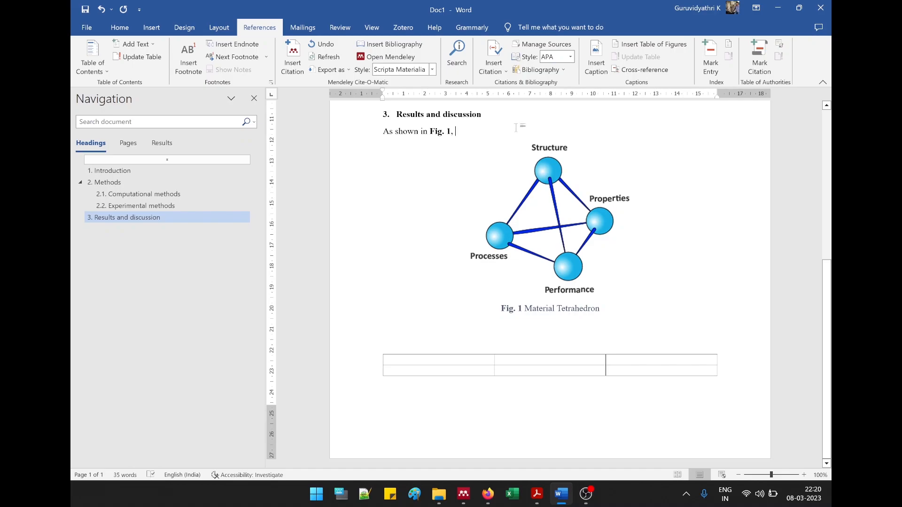
# Step: Add blank lines before and after "As shown in Fig. 1," and paste a copy of the tetrahedron picture above that sentence
pyautogui.press('Return')
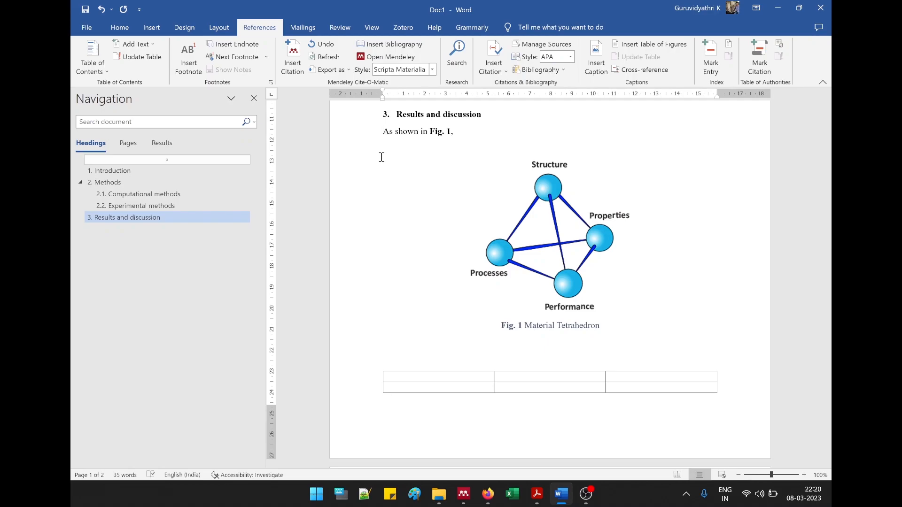
pyautogui.press('Return')
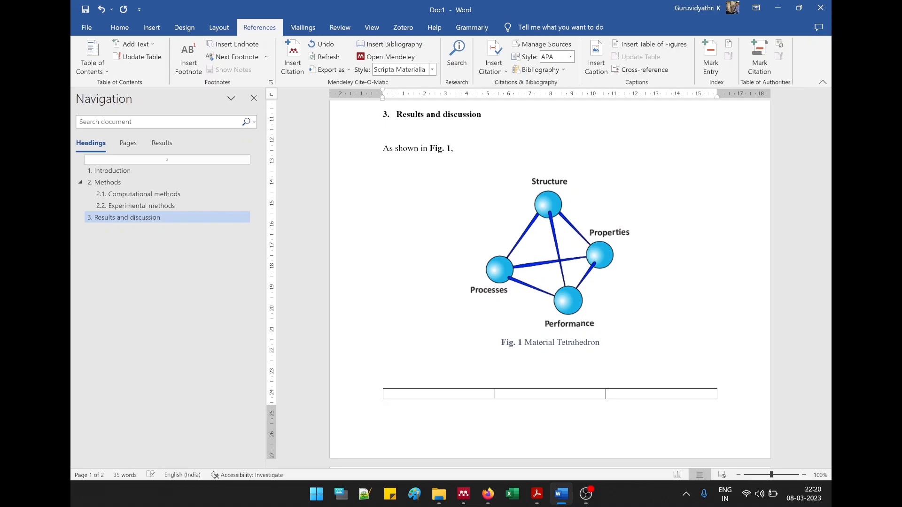
pyautogui.click(513, 247)
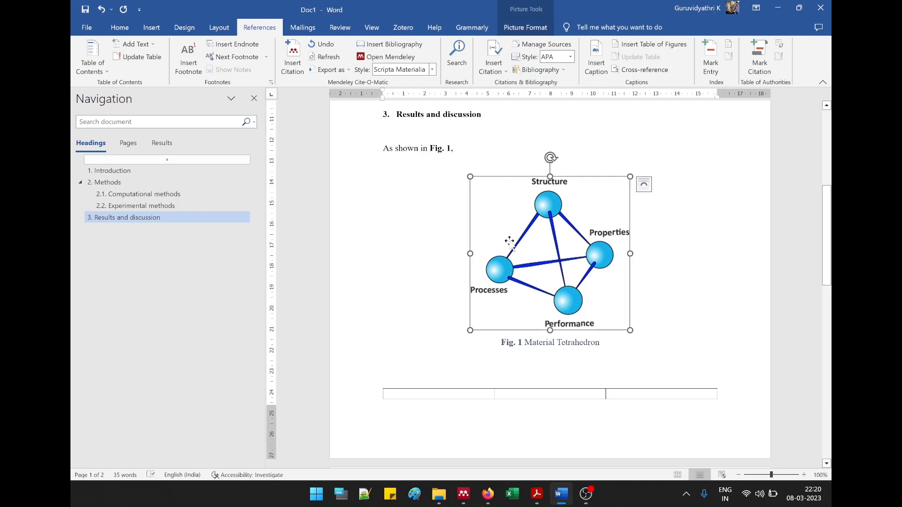
pyautogui.click(432, 130)
pyautogui.hotkey('ctrl', 'z')
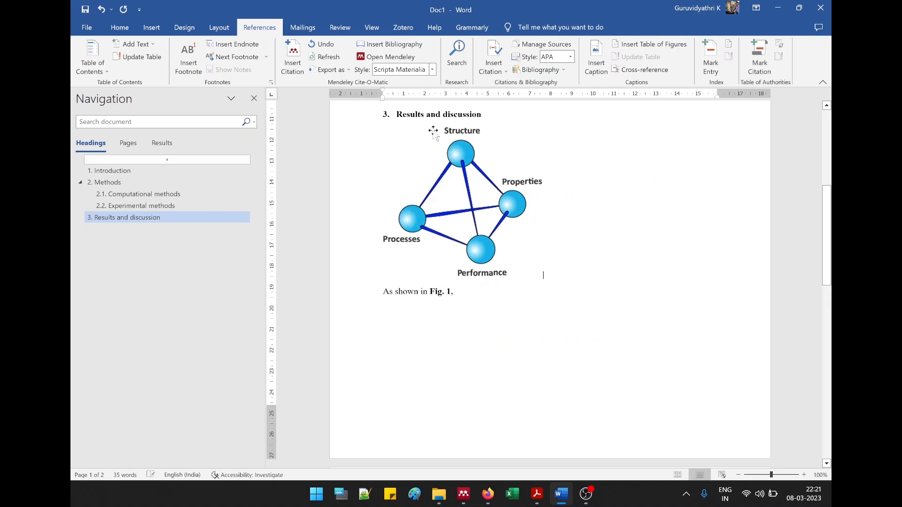
# Step: Centre the copied tetrahedron picture under the Results and discussion heading
pyautogui.click(475, 174)
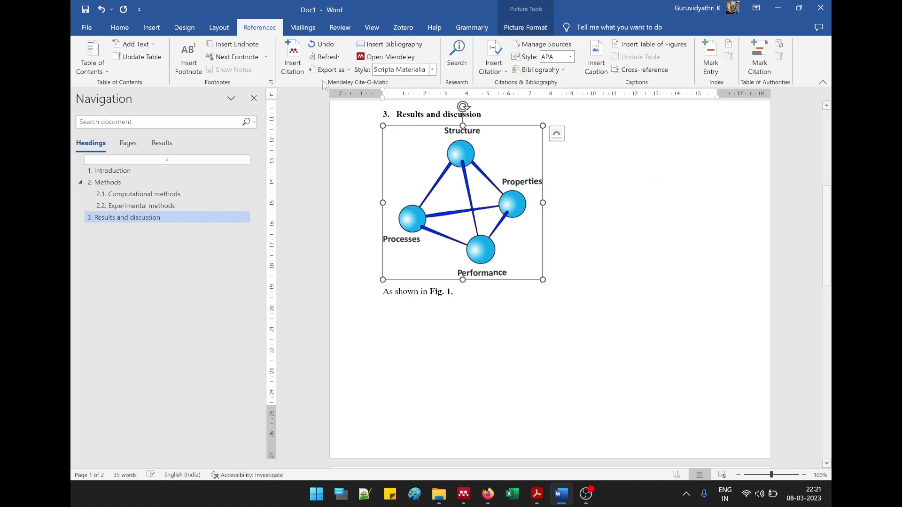
pyautogui.click(125, 25)
pyautogui.click(345, 64)
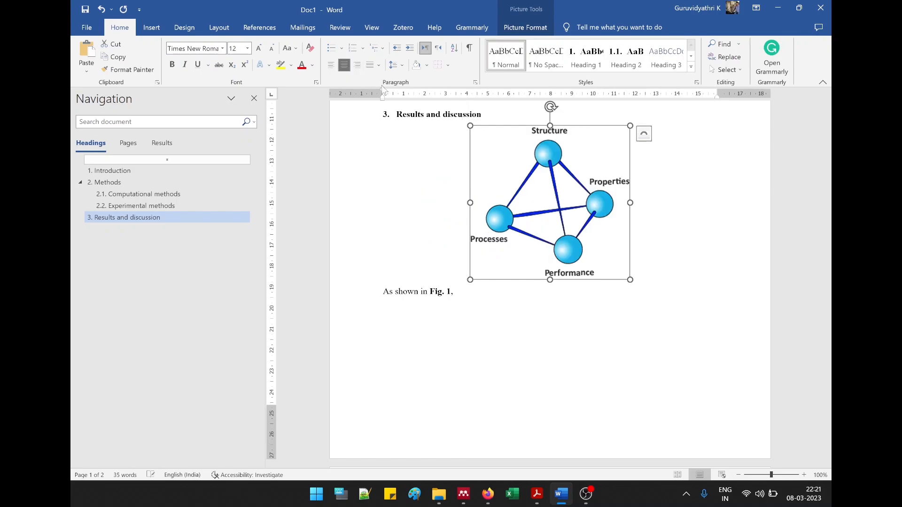
# Step: Insert a caption with the Fig. label on a new line below the copied picture
pyautogui.click(663, 226)
pyautogui.press('Return')
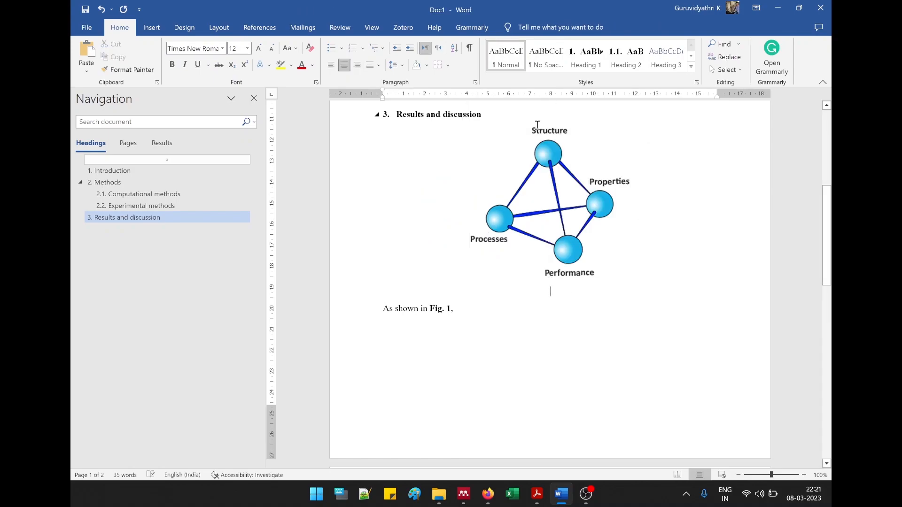
pyautogui.click(263, 27)
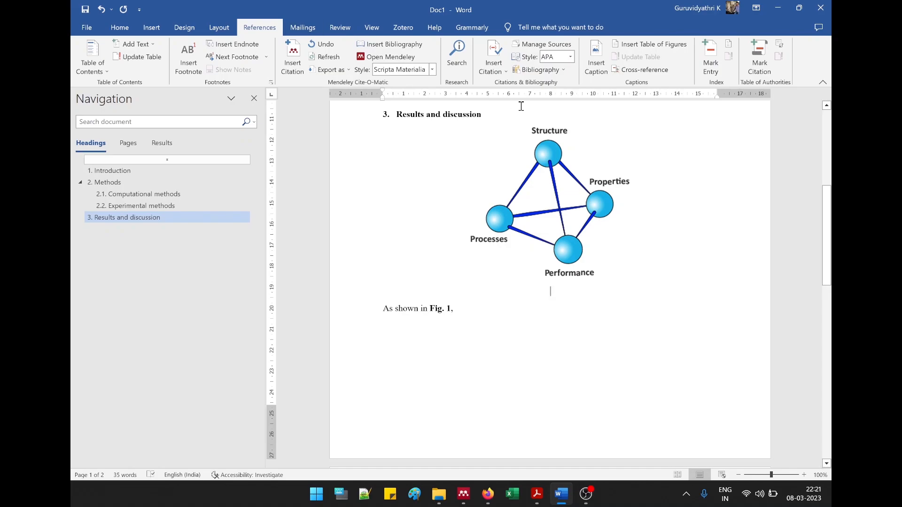
pyautogui.click(596, 58)
pyautogui.click(463, 295)
# Step: Check the original figure's caption number and update the cross-reference field in the "As shown in" sentence
pyautogui.moveTo(827, 254); pyautogui.dragTo(830, 335)
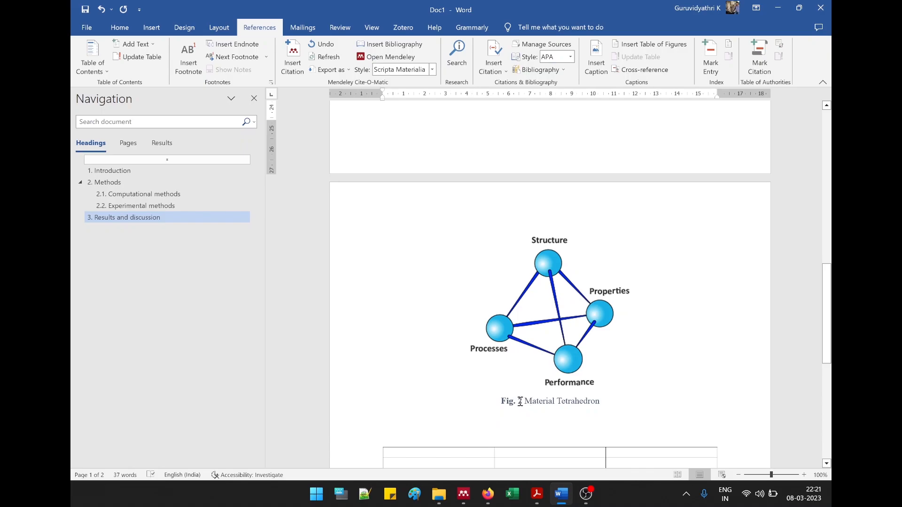
pyautogui.moveTo(830, 331); pyautogui.dragTo(831, 287)
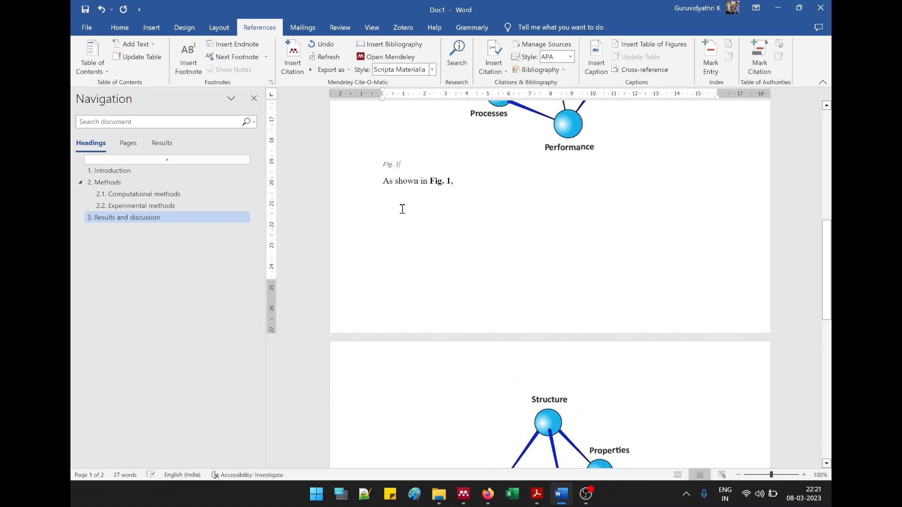
pyautogui.hotkey('shift', 'Right')
pyautogui.hotkey('shift', 'Right')
pyautogui.hotkey('shift', 'Right')
pyautogui.hotkey('shift', 'Right')
pyautogui.hotkey('shift', 'Right')
pyautogui.hotkey('shift', 'Right')
pyautogui.hotkey('shift', 'Right')
pyautogui.hotkey('shift', 'Right')
pyautogui.hotkey('shift', 'Right')
pyautogui.hotkey('shift', 'Right')
pyautogui.hotkey('shift', 'Right')
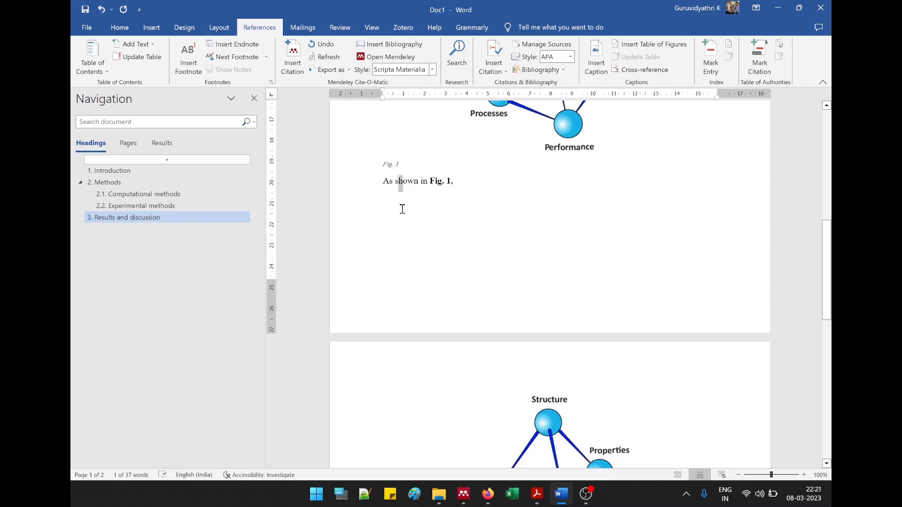
pyautogui.rightClick(416, 183)
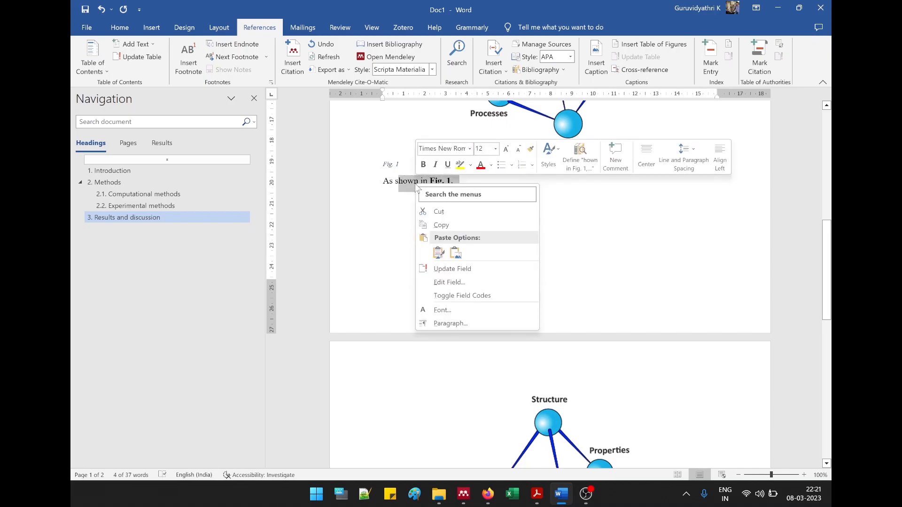
pyautogui.click(453, 269)
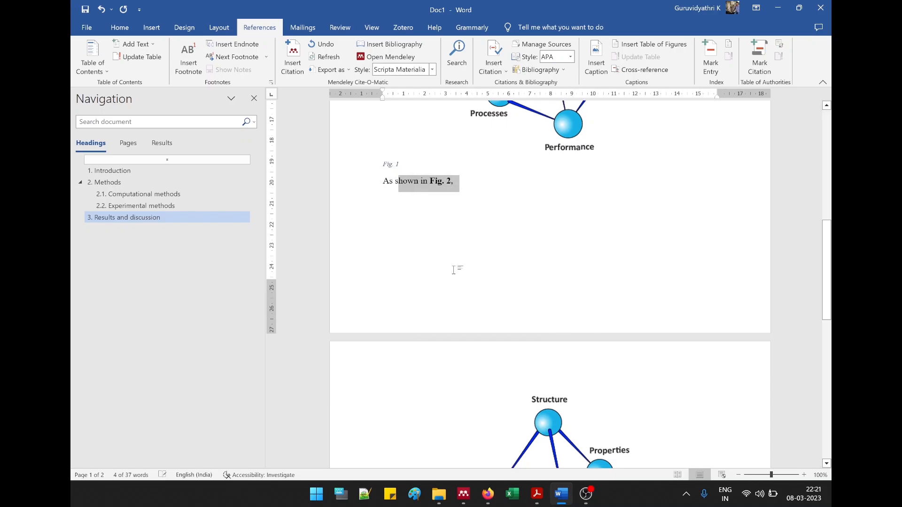
pyautogui.click(463, 183)
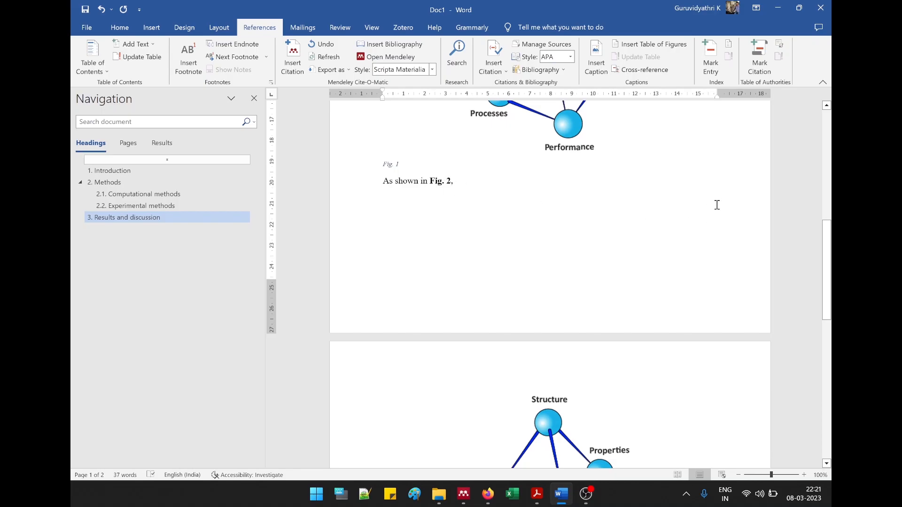
# Step: Insert a caption with the Table label above the empty table and add the placeholder text "gbgdkjd"
pyautogui.click(831, 146)
pyautogui.moveTo(831, 146); pyautogui.dragTo(831, 199)
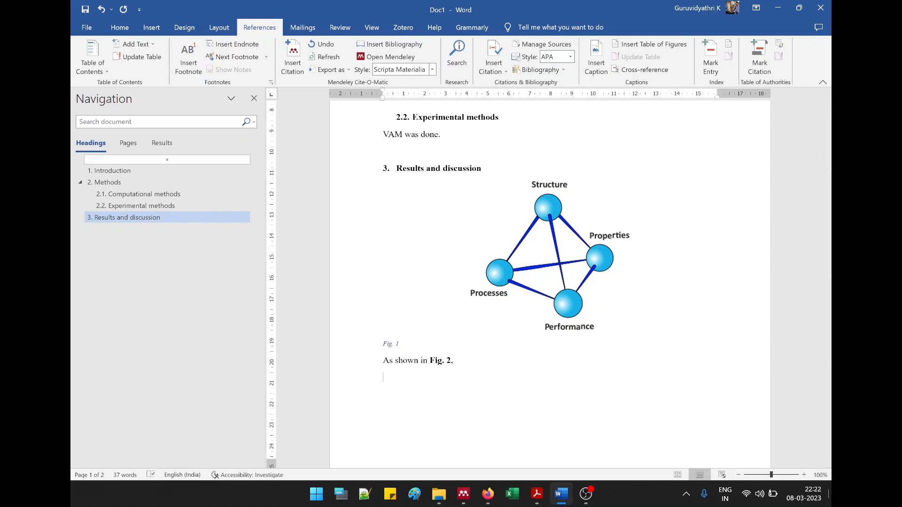
pyautogui.scroll(-8, 791, 383)
pyautogui.click(830, 429)
pyautogui.moveTo(831, 429); pyautogui.dragTo(831, 382)
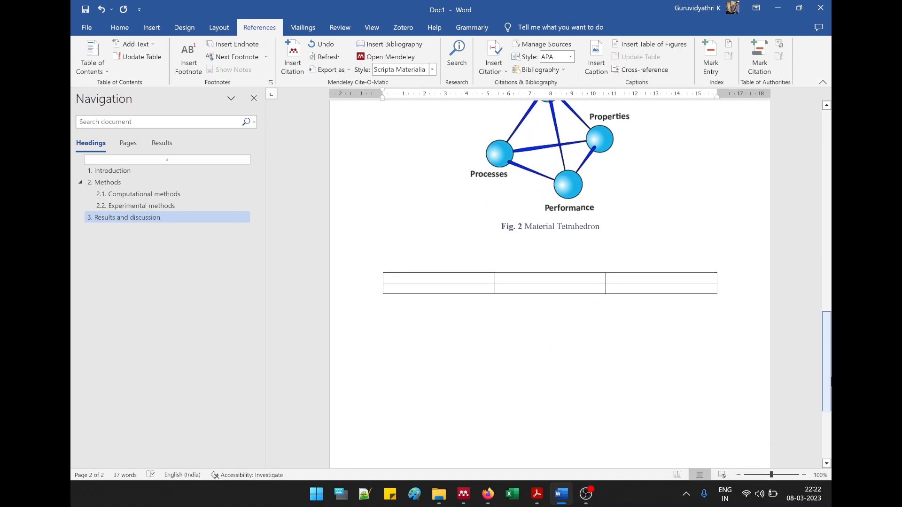
pyautogui.click(638, 263)
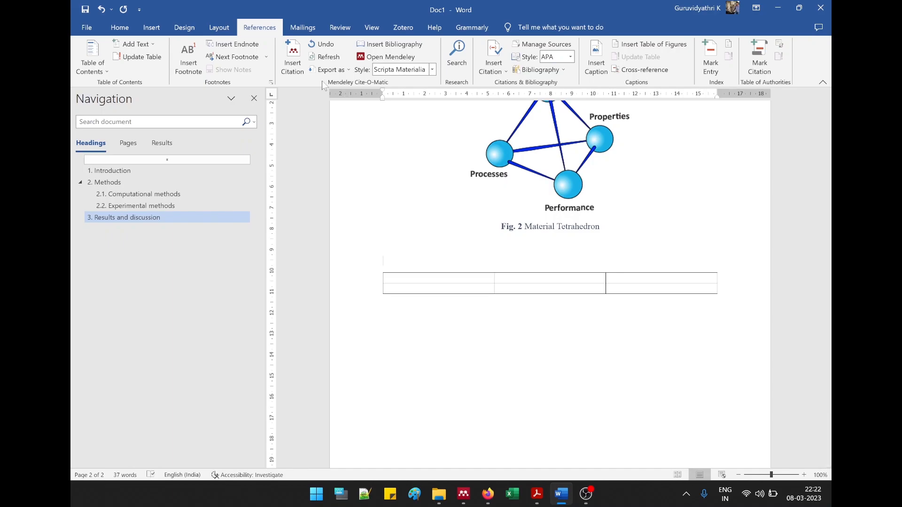
pyautogui.click(593, 55)
pyautogui.click(451, 224)
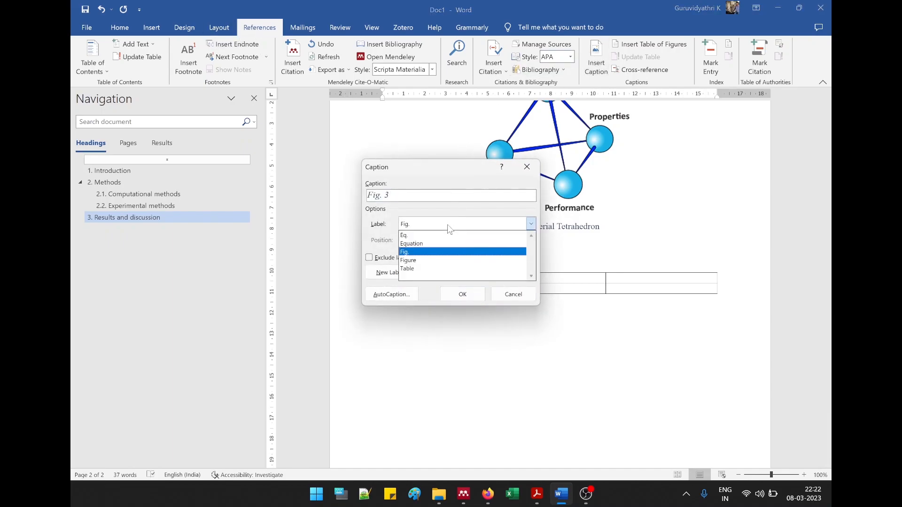
pyautogui.click(427, 264)
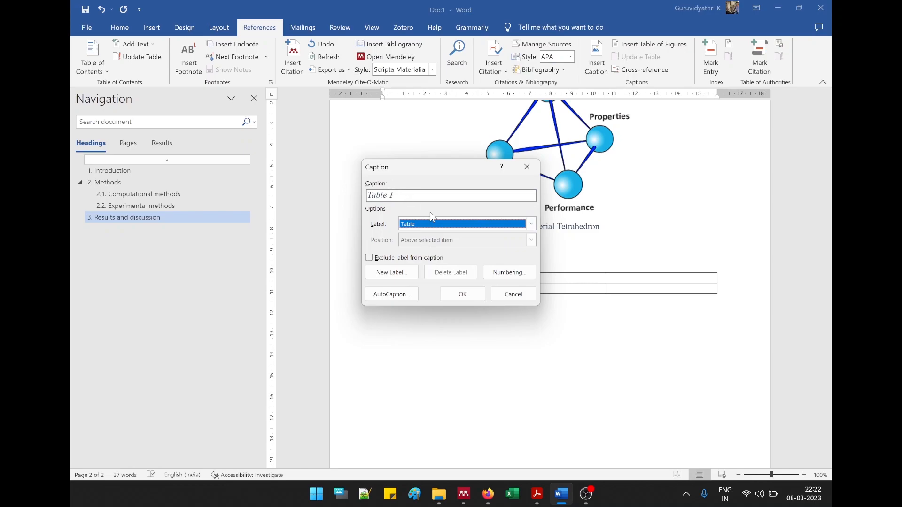
pyautogui.click(452, 292)
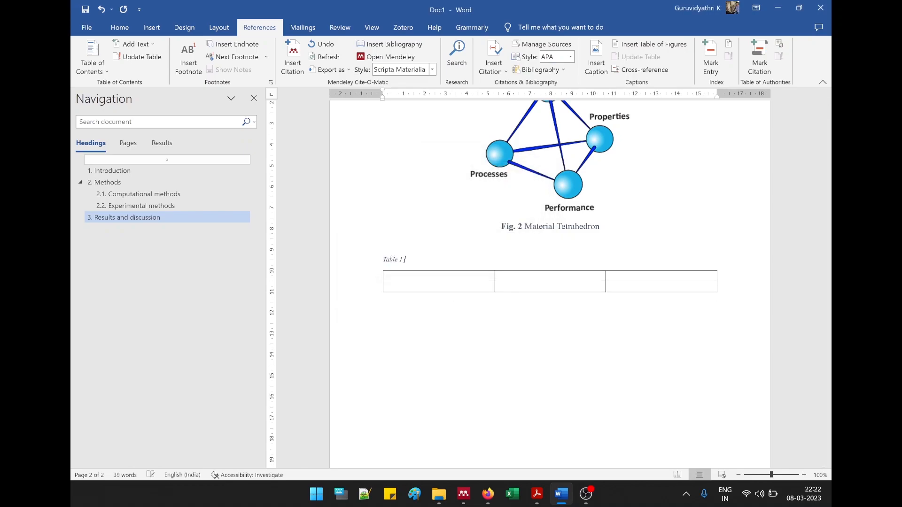
pyautogui.write('gbgdkjd')
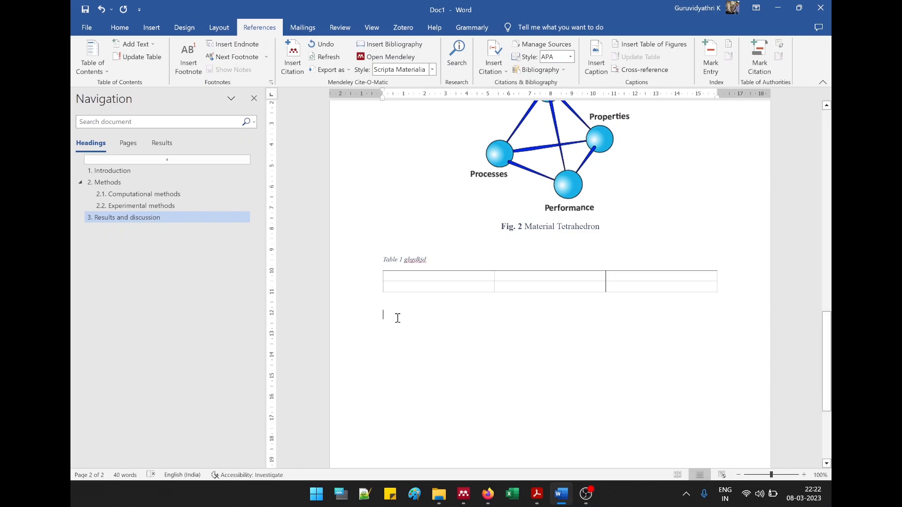
# Step: Insert a one-row, three-column table below the captioned table and narrow its first column to about 1.2 cm
pyautogui.click(153, 27)
pyautogui.click(154, 68)
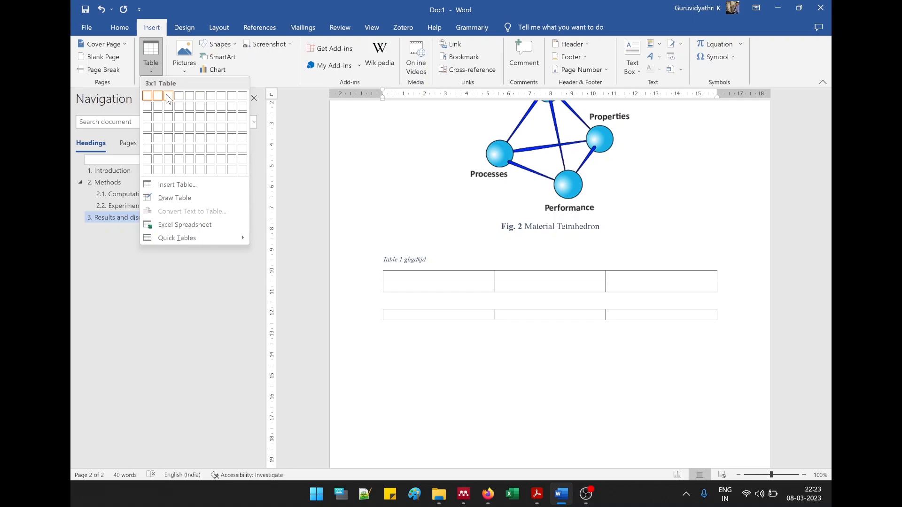
pyautogui.click(168, 97)
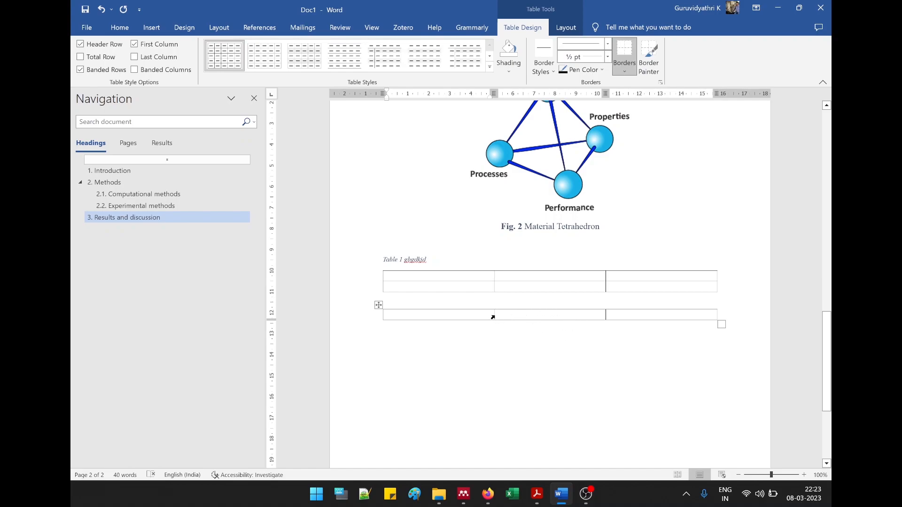
pyautogui.moveTo(493, 316); pyautogui.dragTo(410, 315)
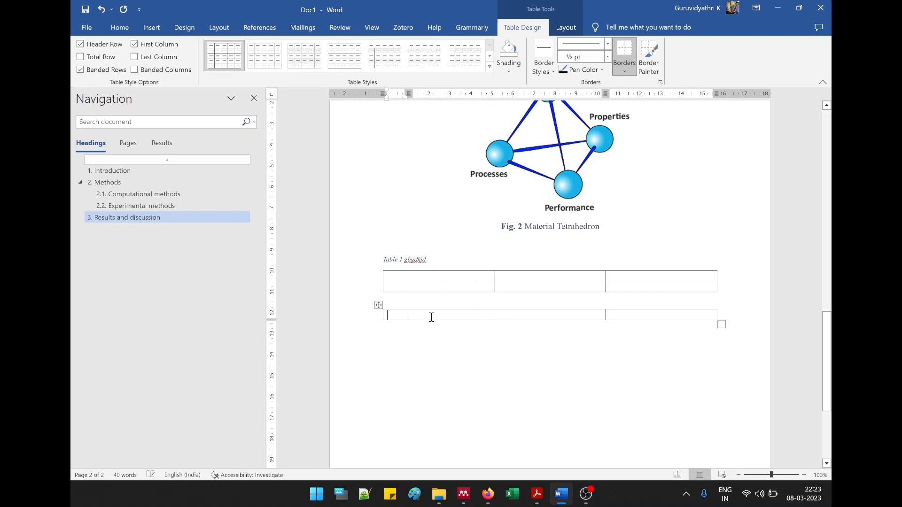
# Step: Narrow the third column of the one-row table to about 1.4 cm, widening the middle column
pyautogui.moveTo(606, 316); pyautogui.dragTo(663, 308)
pyautogui.click(602, 314)
pyautogui.moveTo(606, 314); pyautogui.dragTo(687, 311)
# Step: Insert the equation y = mx + c in the middle cell of the one-row table
pyautogui.click(151, 28)
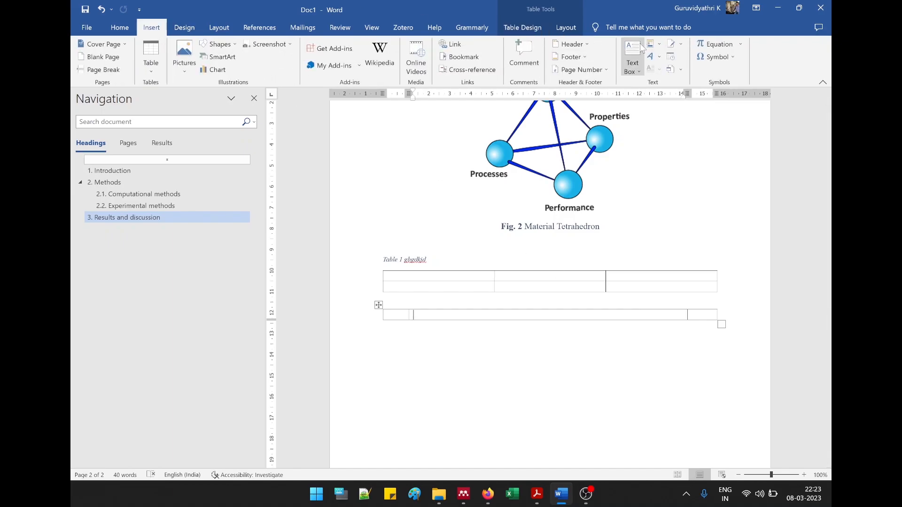
pyautogui.click(715, 44)
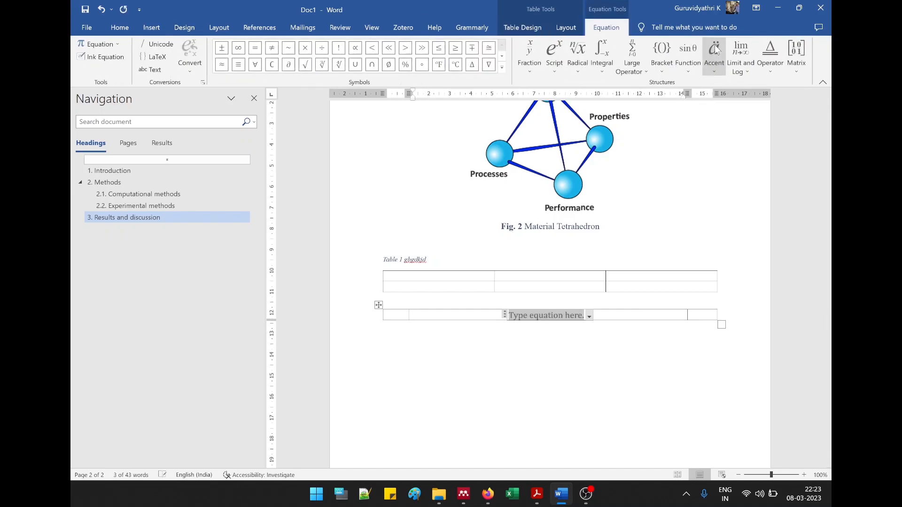
pyautogui.write('y = mx')
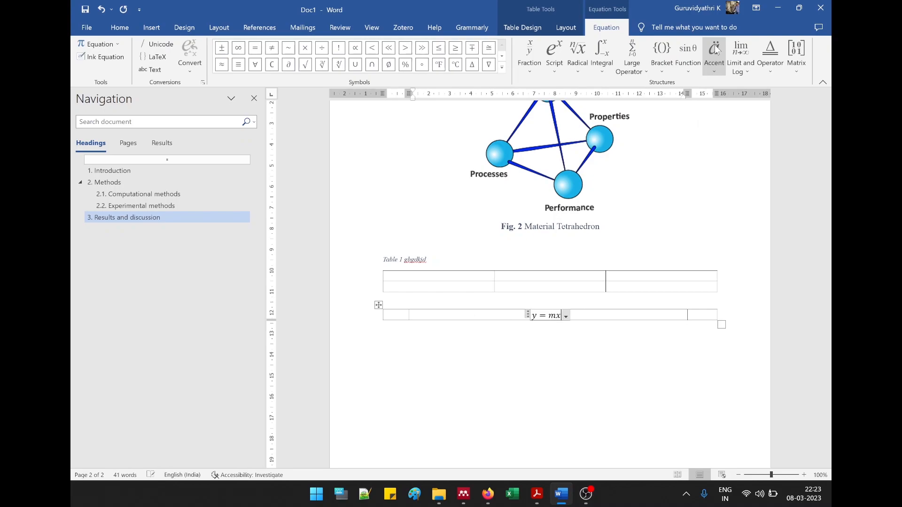
pyautogui.write(' + c')
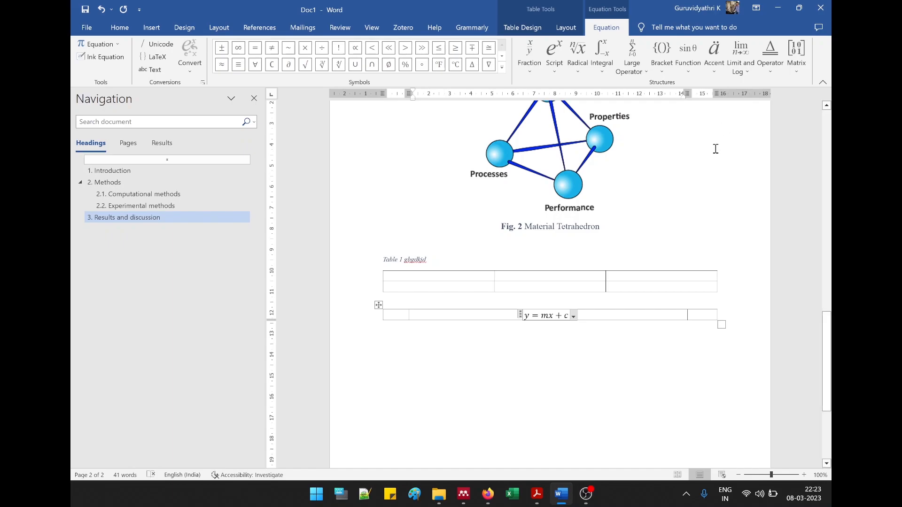
# Step: Insert a caption with the Eq. label below the equation's table
pyautogui.click(702, 317)
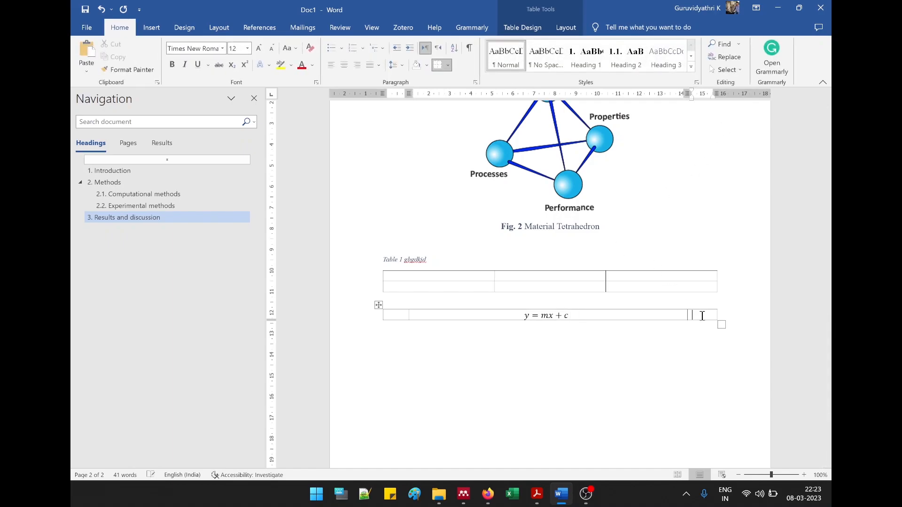
pyautogui.click(152, 27)
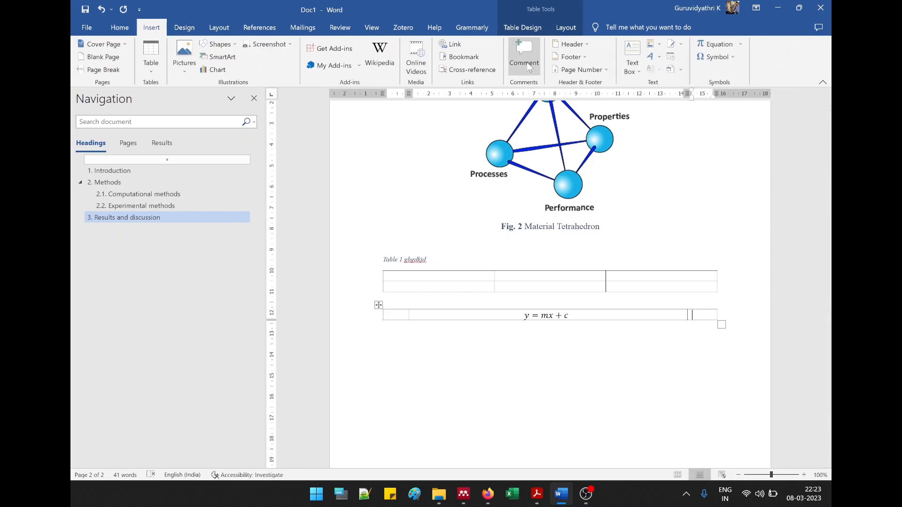
pyautogui.click(259, 27)
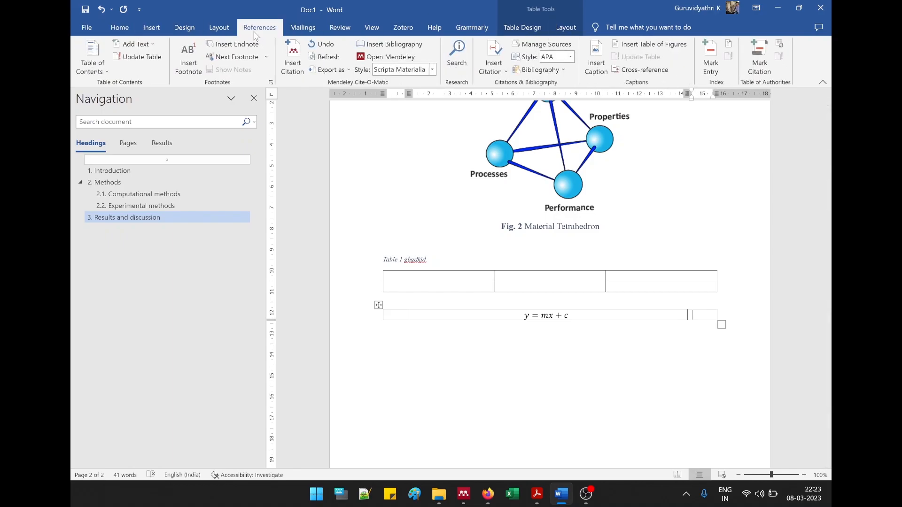
pyautogui.click(597, 66)
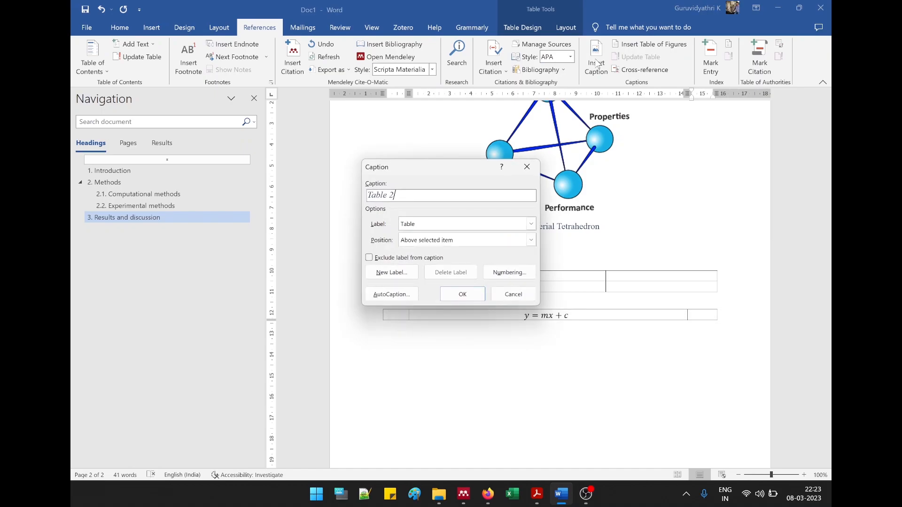
pyautogui.click(476, 225)
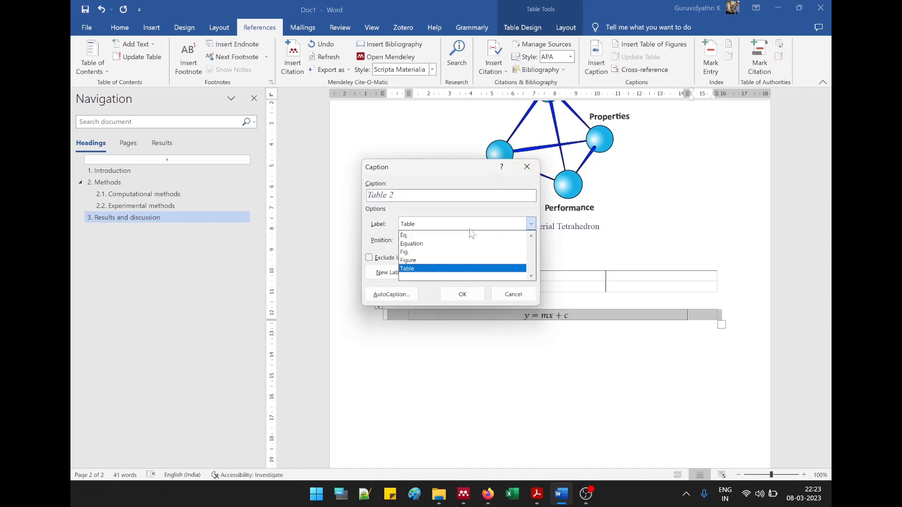
pyautogui.click(441, 236)
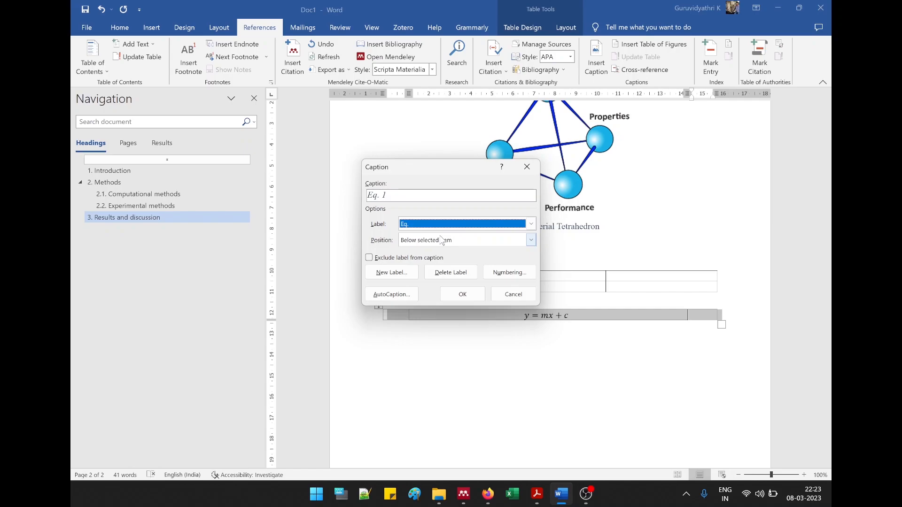
pyautogui.click(453, 291)
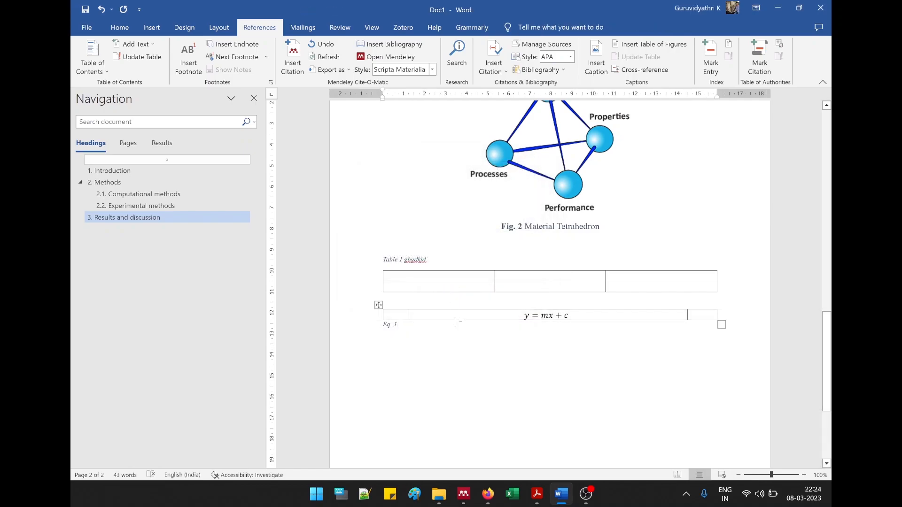
# Step: Move the Eq. caption from below the table into the third cell, beside the equation
pyautogui.hotkey('shift', 'Left')
pyautogui.hotkey('shift', 'Left')
pyautogui.hotkey('shift', 'Left')
pyautogui.hotkey('shift', 'Left')
pyautogui.hotkey('shift', 'Left')
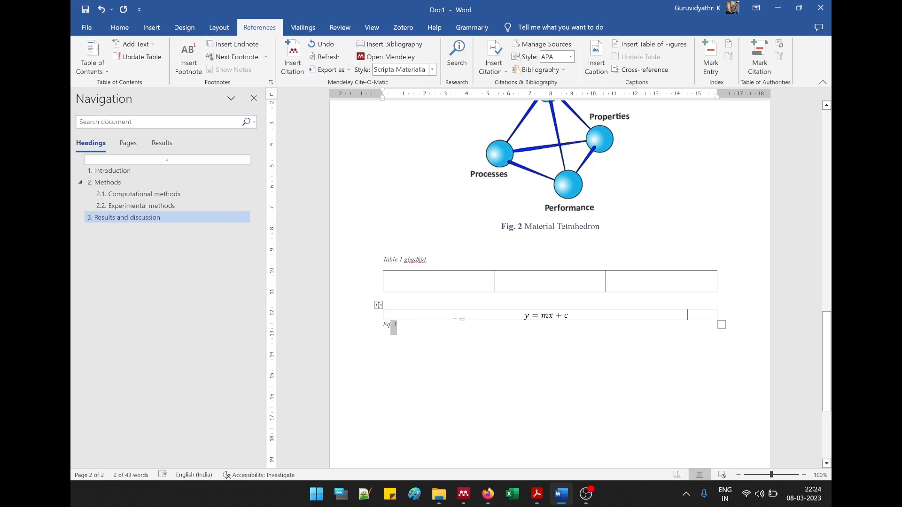
pyautogui.press('BackSpace')
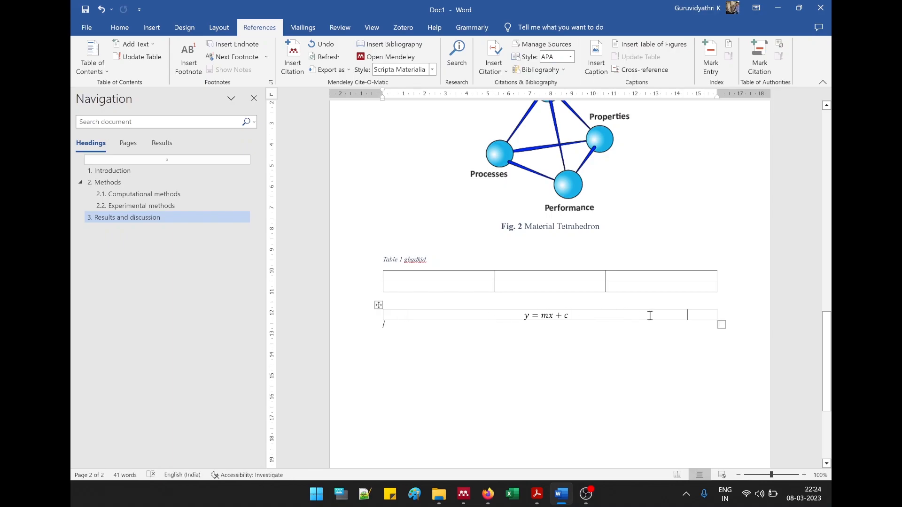
pyautogui.click(699, 319)
pyautogui.hotkey('ctrl', 'z')
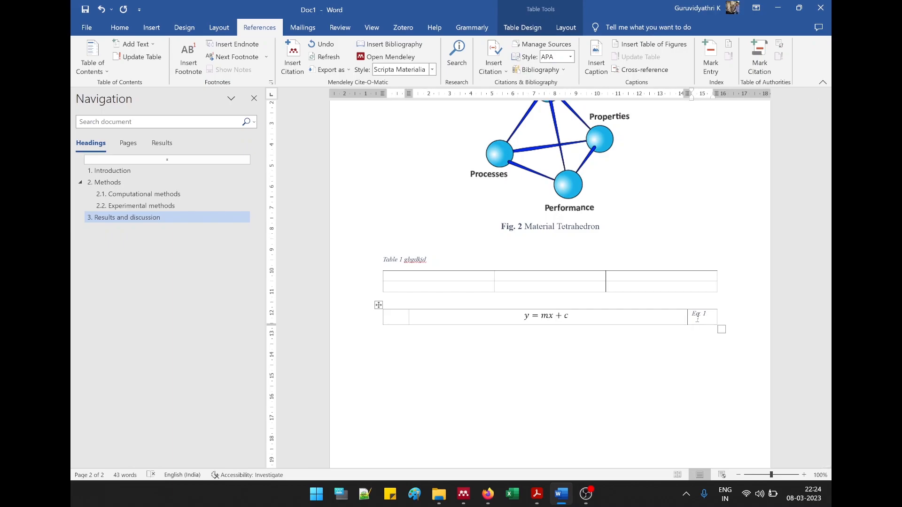
# Step: Remove the italic formatting from the equation's caption label and number
pyautogui.hotkey('shift', 'Left')
pyautogui.hotkey('shift', 'Left')
pyautogui.hotkey('shift', 'Left')
pyautogui.hotkey('shift', 'Left')
pyautogui.hotkey('shift', 'Left')
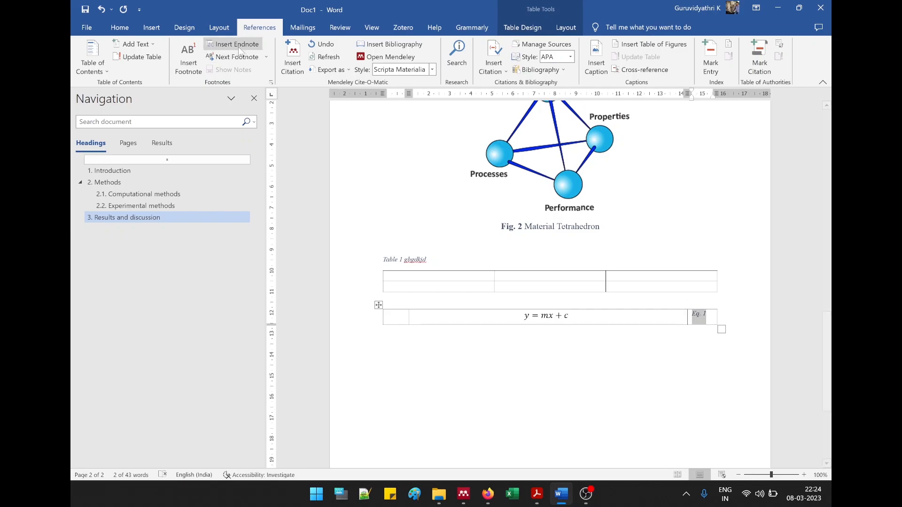
pyautogui.click(120, 29)
pyautogui.hotkey('ctrl', 'i')
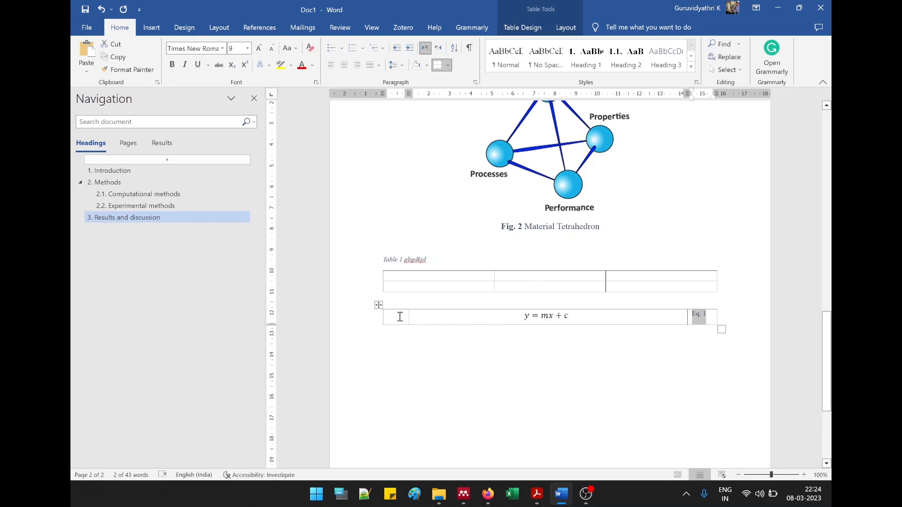
# Step: Remove all borders from the table holding the equation and its caption
pyautogui.click(379, 307)
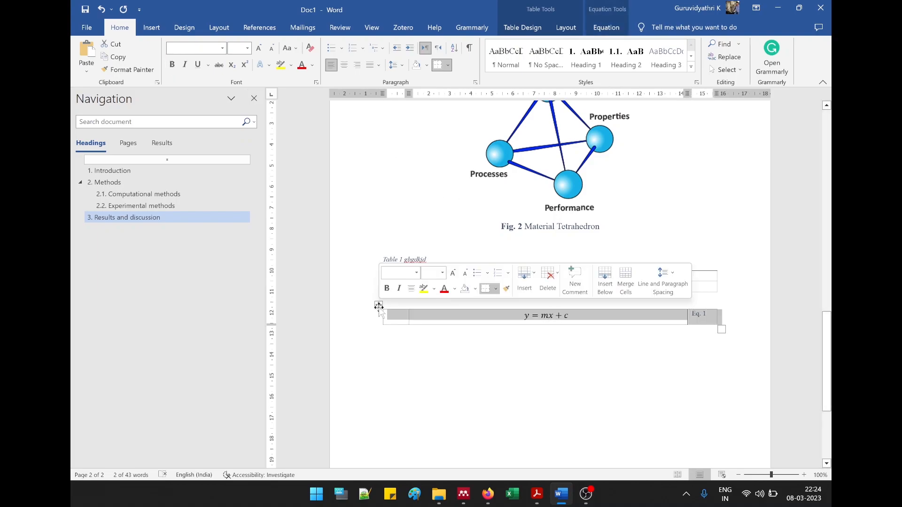
pyautogui.click(448, 65)
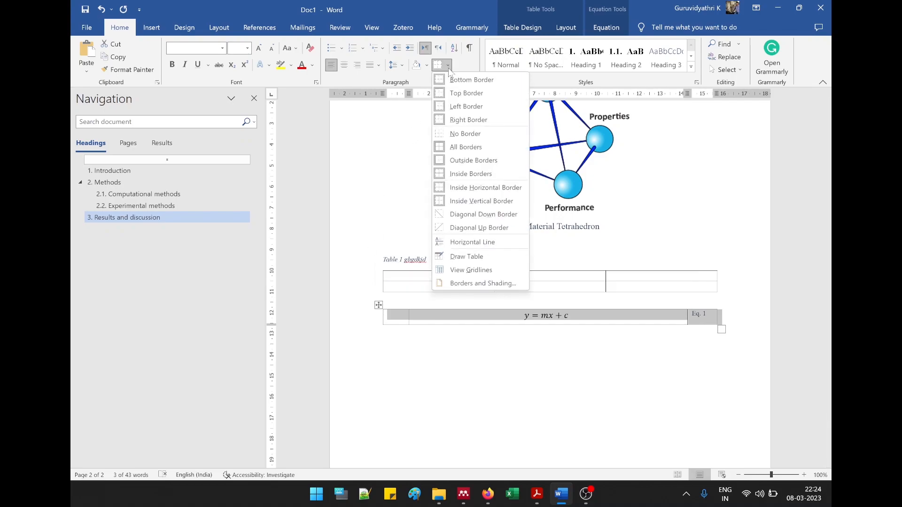
pyautogui.click(460, 133)
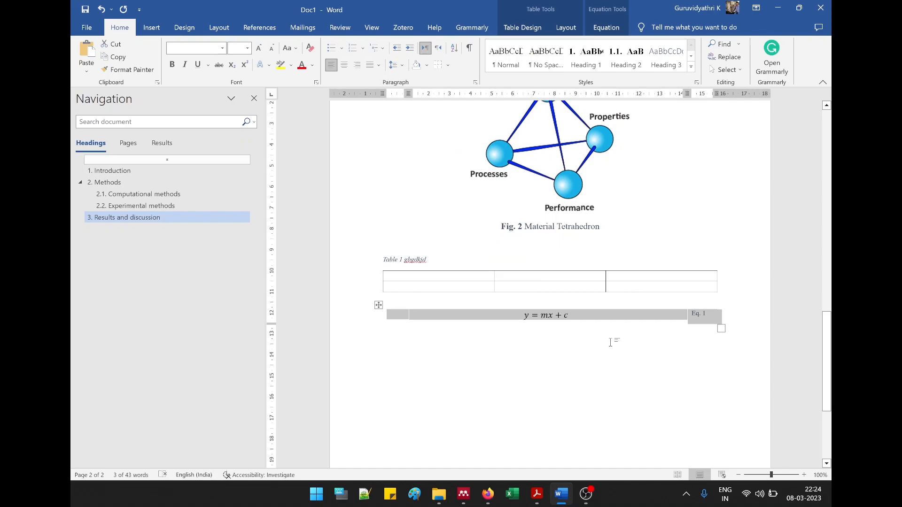
pyautogui.click(585, 347)
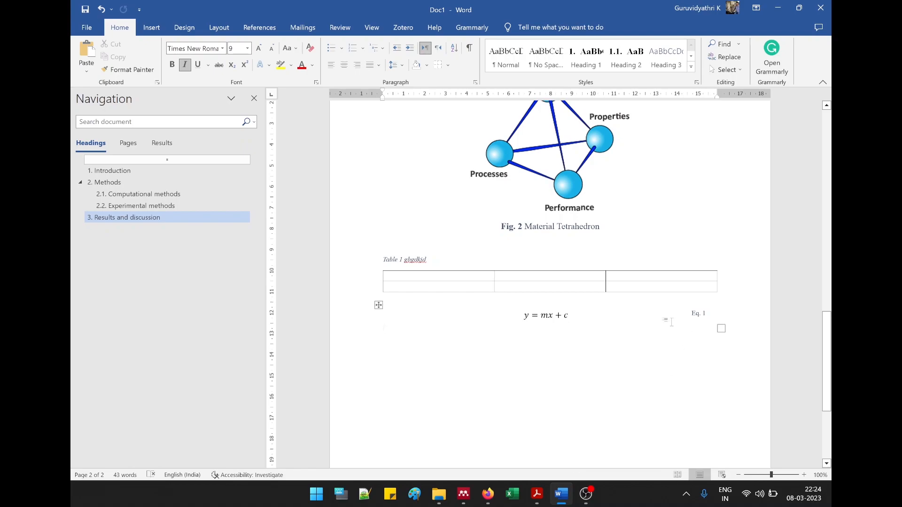
# Step: Add a space before the full stop of the "VAM was done." sentence under Experimental methods
pyautogui.moveTo(827, 345); pyautogui.dragTo(826, 145)
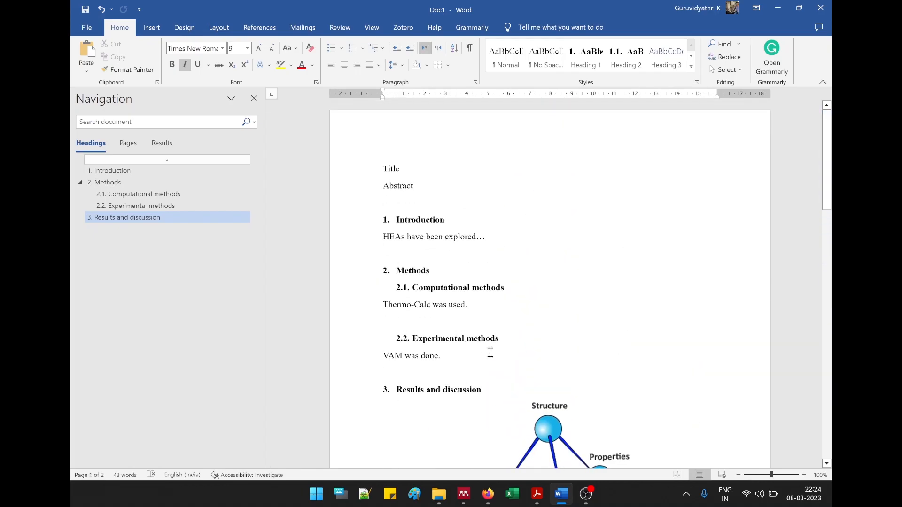
pyautogui.click(472, 356)
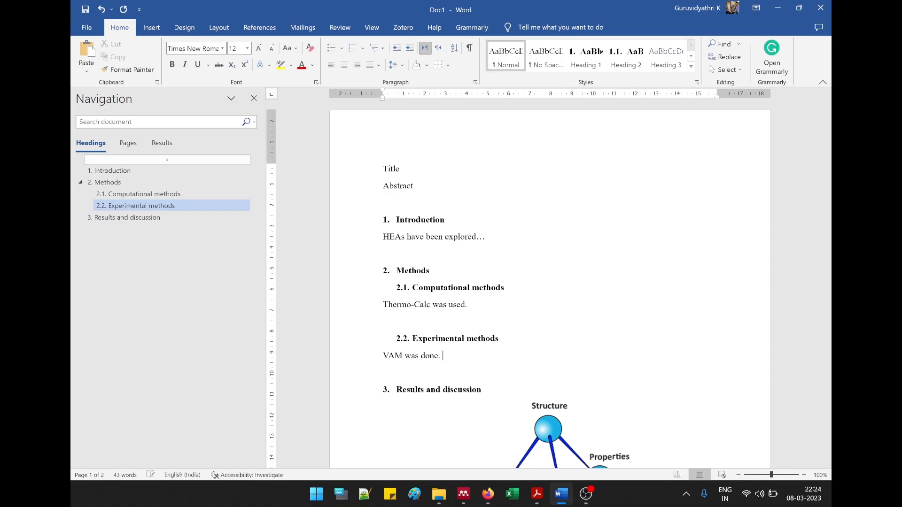
pyautogui.press('Left')
# Step: Switch to Mendeley Desktop, check where its MS Word plugin is managed, and return to the Word document
pyautogui.click(470, 499)
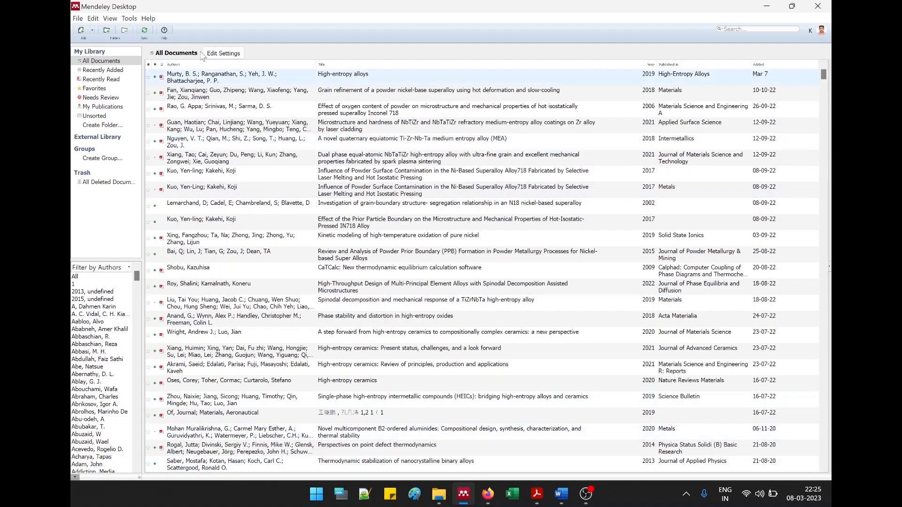
pyautogui.click(129, 20)
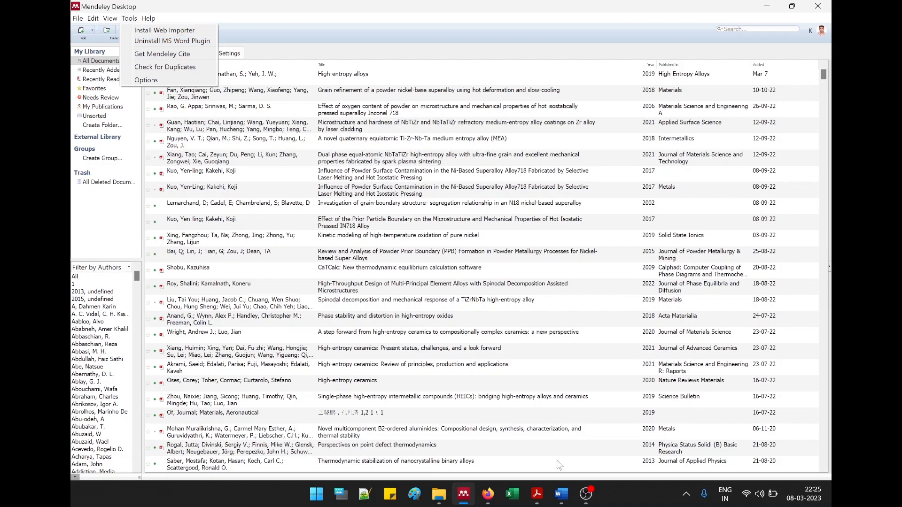
pyautogui.click(560, 498)
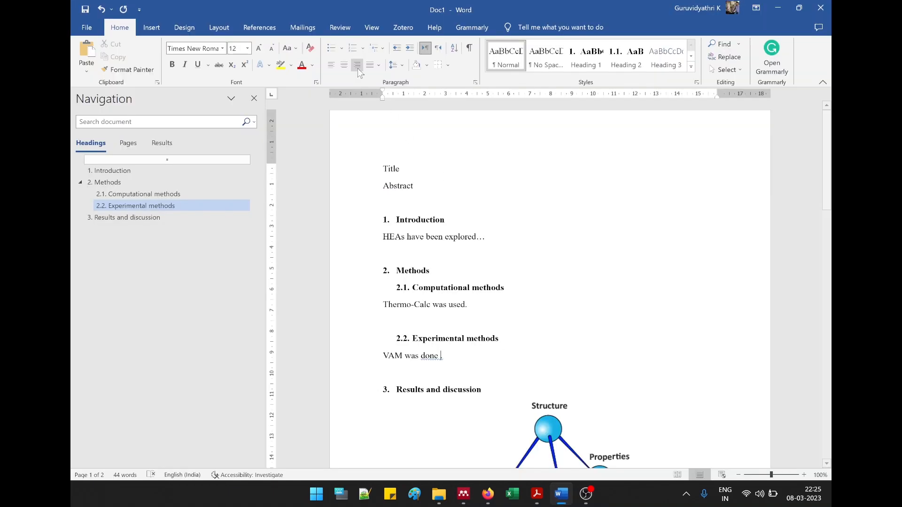
# Step: Insert a Mendeley citation after "VAM was done", searching "high entropy alloy" and choosing the 2018 paper "Effect of Service Environment on Mechanical Properties"
pyautogui.click(263, 29)
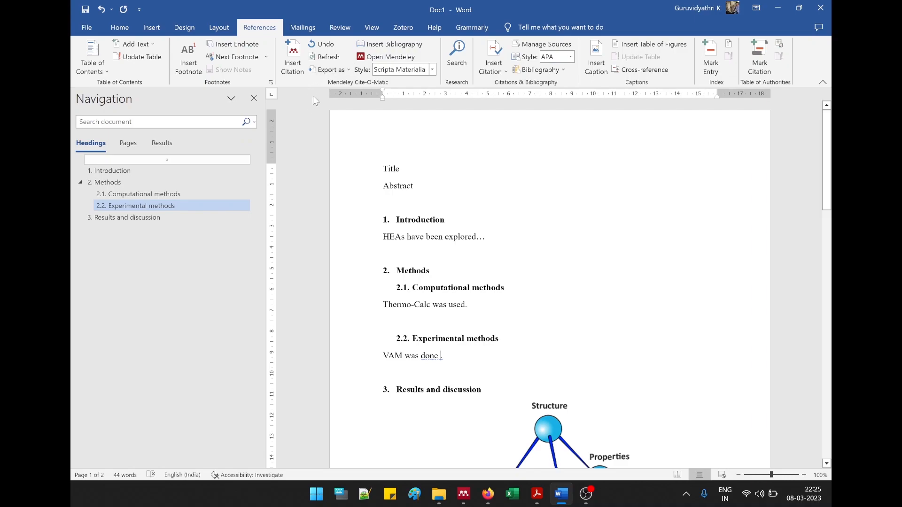
pyautogui.click(298, 69)
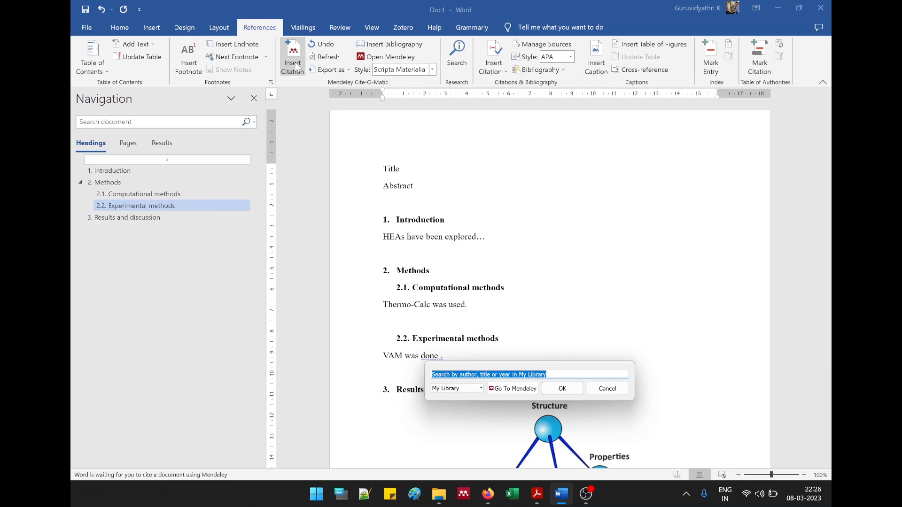
pyautogui.write('high en')
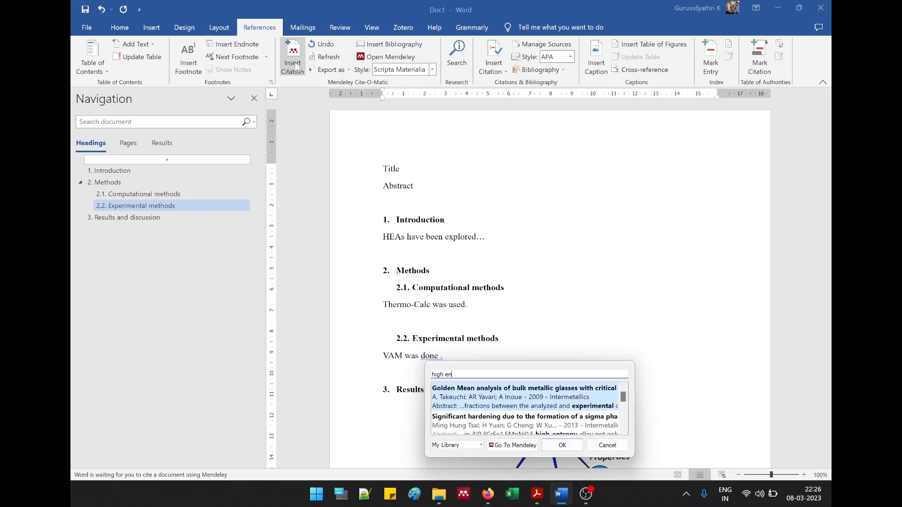
pyautogui.write('tro')
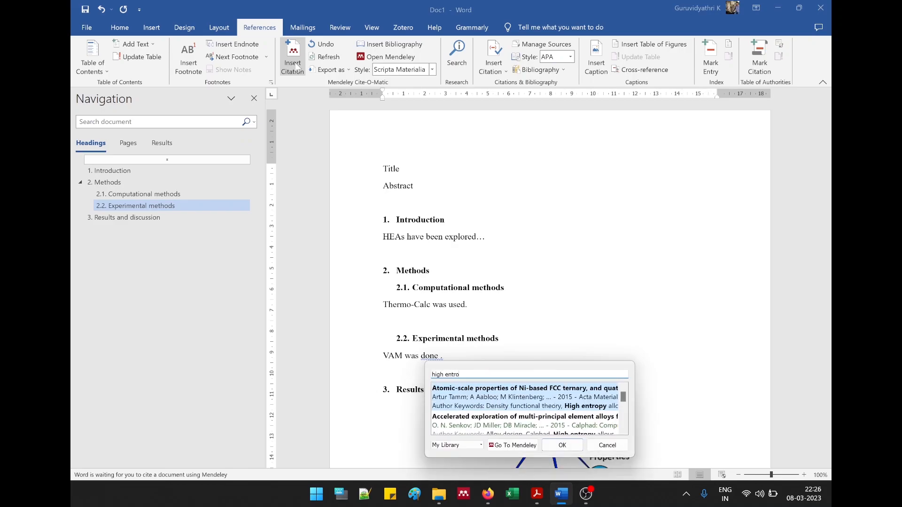
pyautogui.write('py alloy')
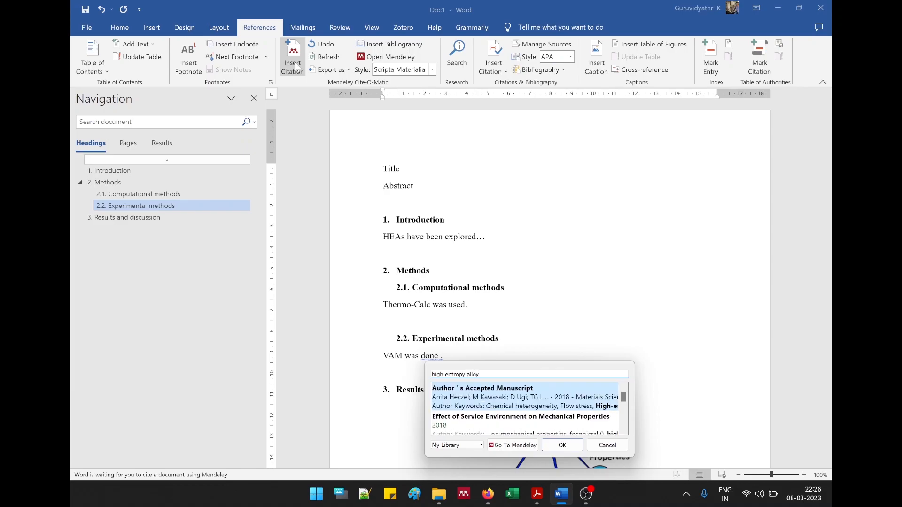
pyautogui.press('Down')
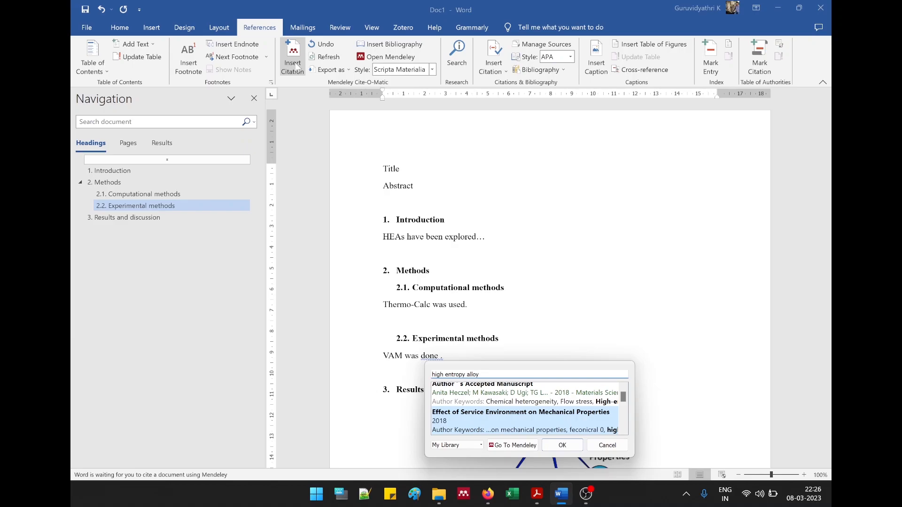
pyautogui.press('Return')
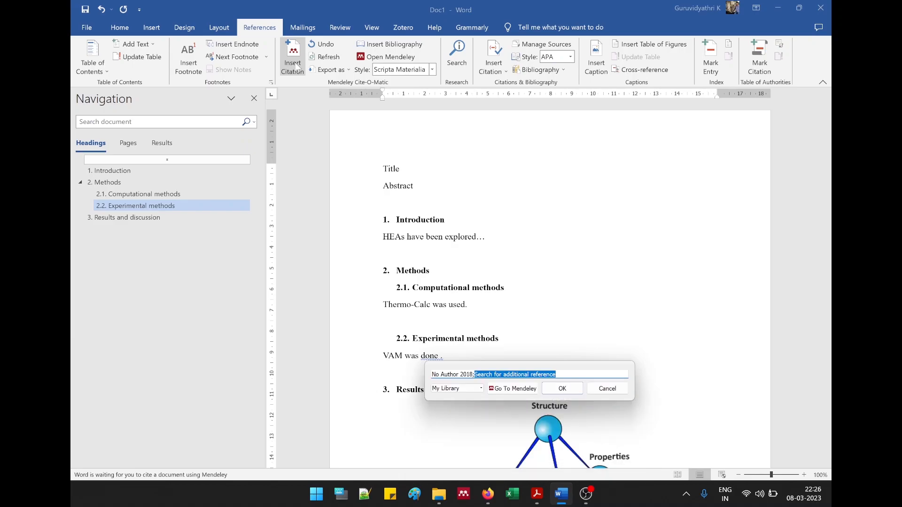
pyautogui.press('Return')
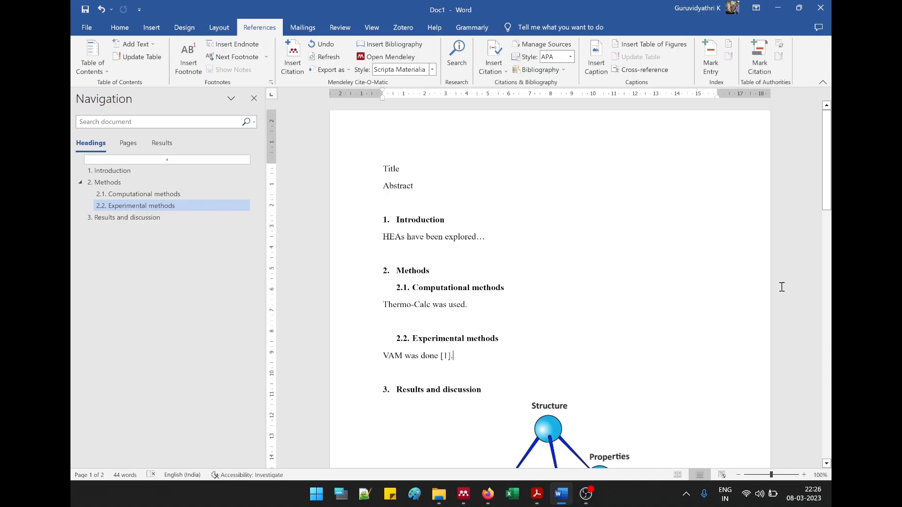
# Step: Add the line "References" in non-italic body text below the equation, followed by a new line
pyautogui.scroll(-8, 777, 284)
pyautogui.scroll(-12, 549, 282)
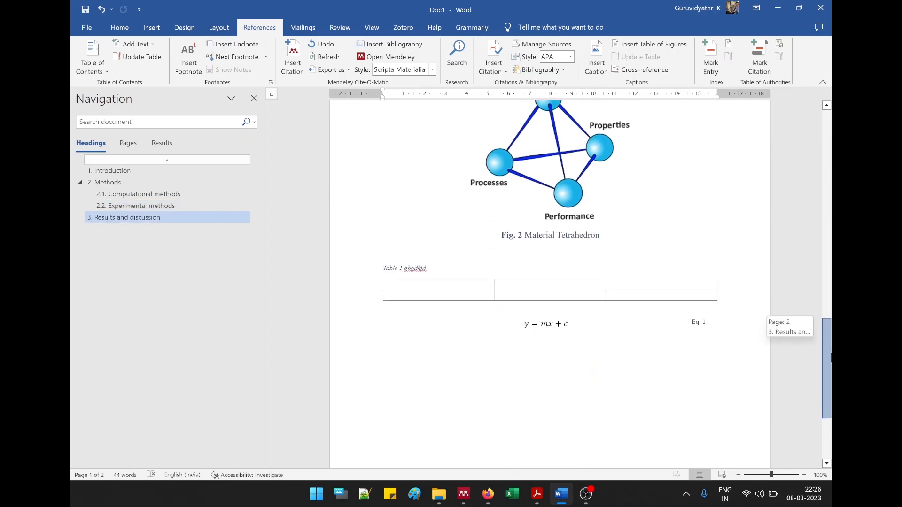
pyautogui.click(589, 191)
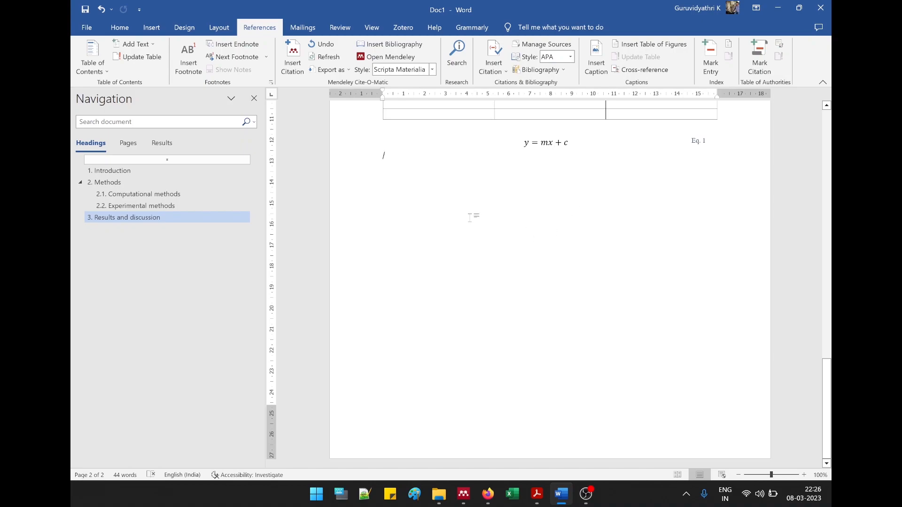
pyautogui.write('Refere')
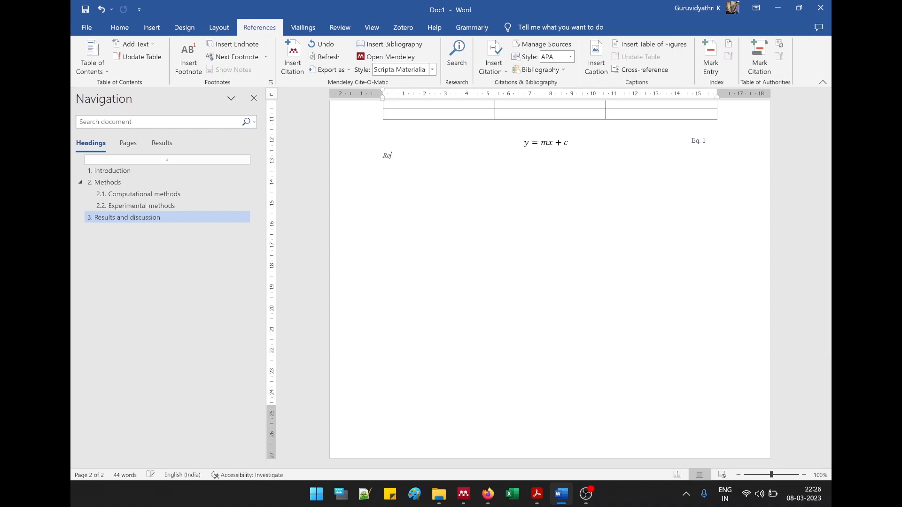
pyautogui.press('BackSpace')
pyautogui.press('BackSpace')
pyautogui.press('BackSpace')
pyautogui.press('BackSpace')
pyautogui.press('BackSpace')
pyautogui.press('BackSpace')
pyautogui.write('Refrere')
pyautogui.press('BackSpace')
pyautogui.press('BackSpace')
pyautogui.press('BackSpace')
pyautogui.press('BackSpace')
pyautogui.write('erences')
pyautogui.press('Return')
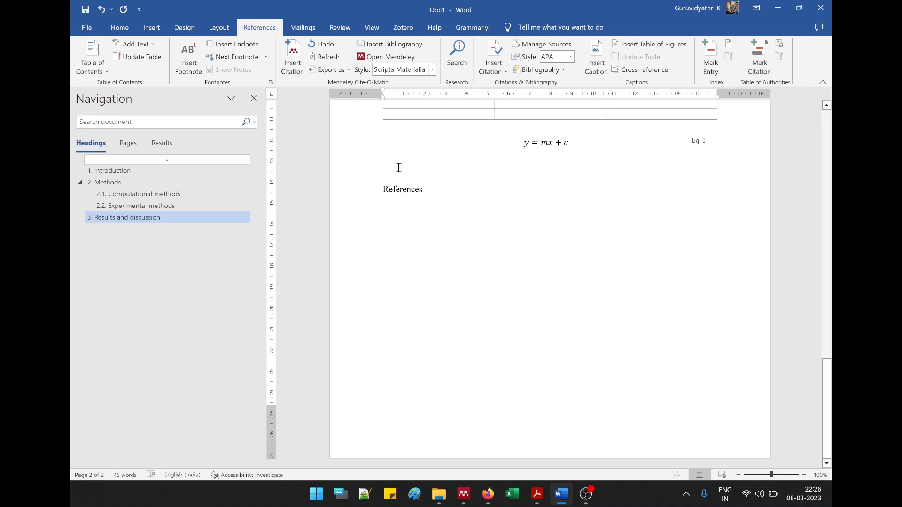
# Step: Insert the Mendeley bibliography under References and review the available citation styles, keeping Scripta Materialia
pyautogui.click(392, 45)
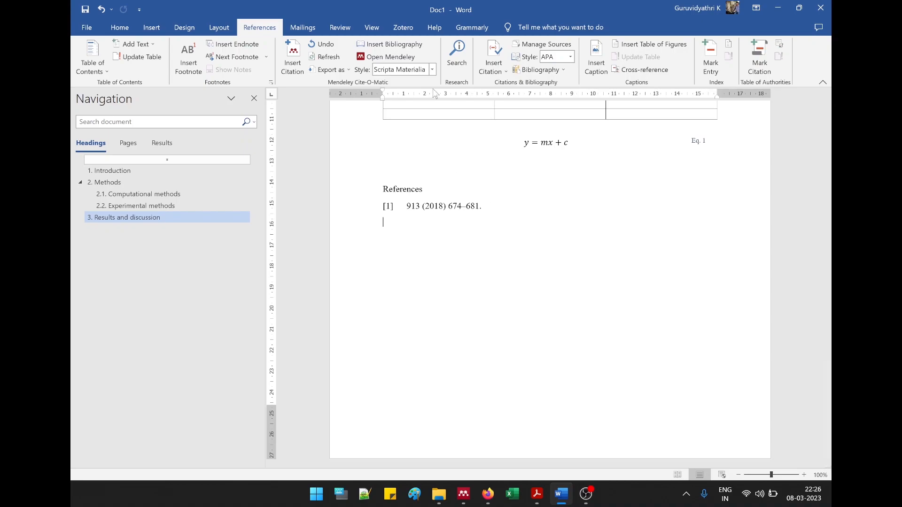
pyautogui.click(432, 70)
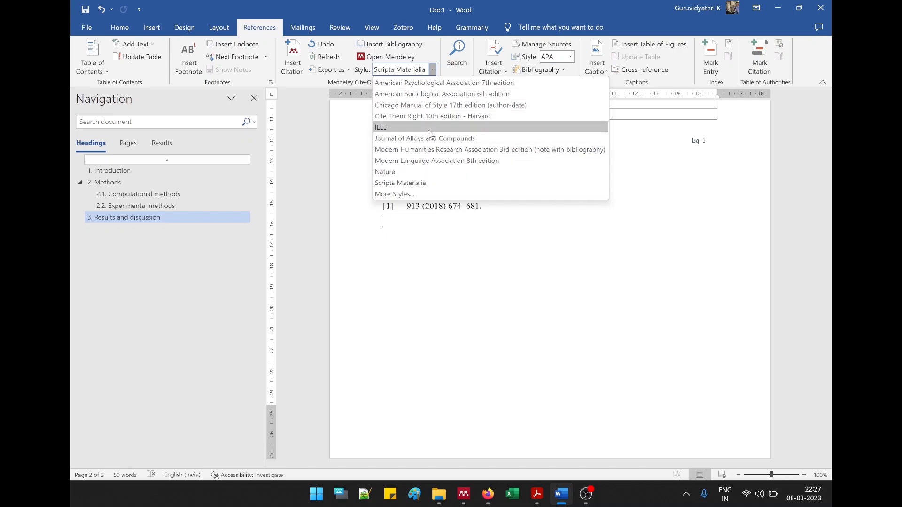
pyautogui.click(473, 232)
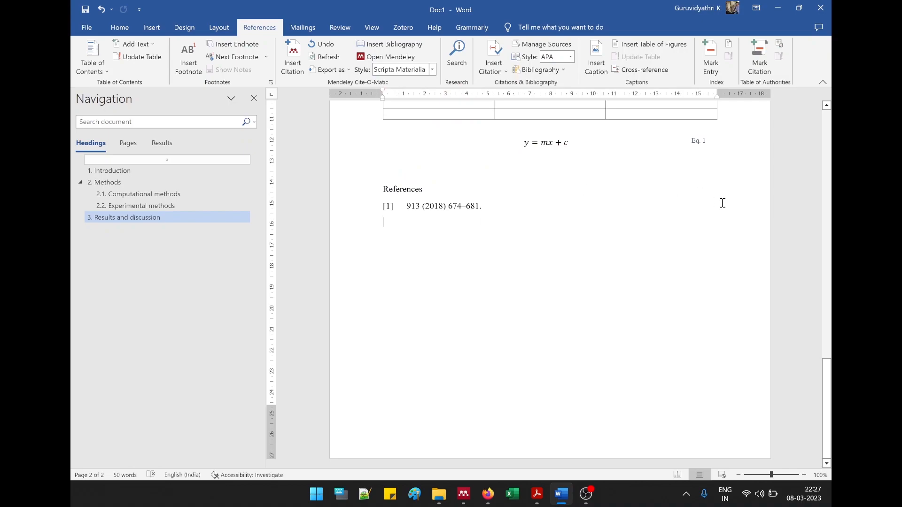